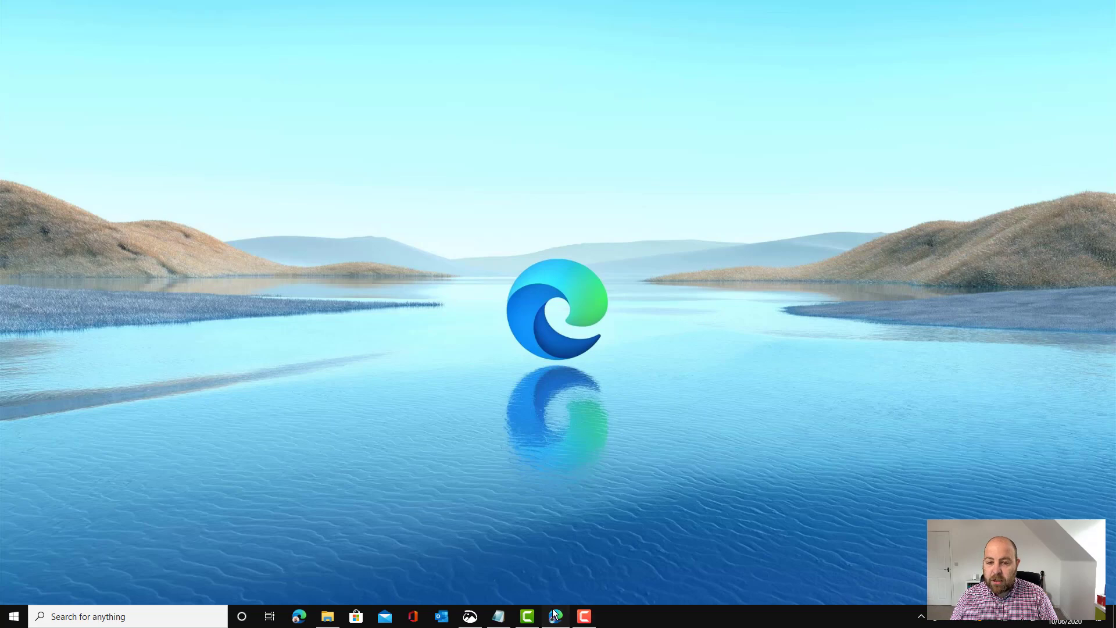
Load office.com in Edge next to the Corporate FAQ Managers Teams tab.
{"action": "left_click", "coordinate": [553, 608]}
{"action": "type", "text": "office.com"}
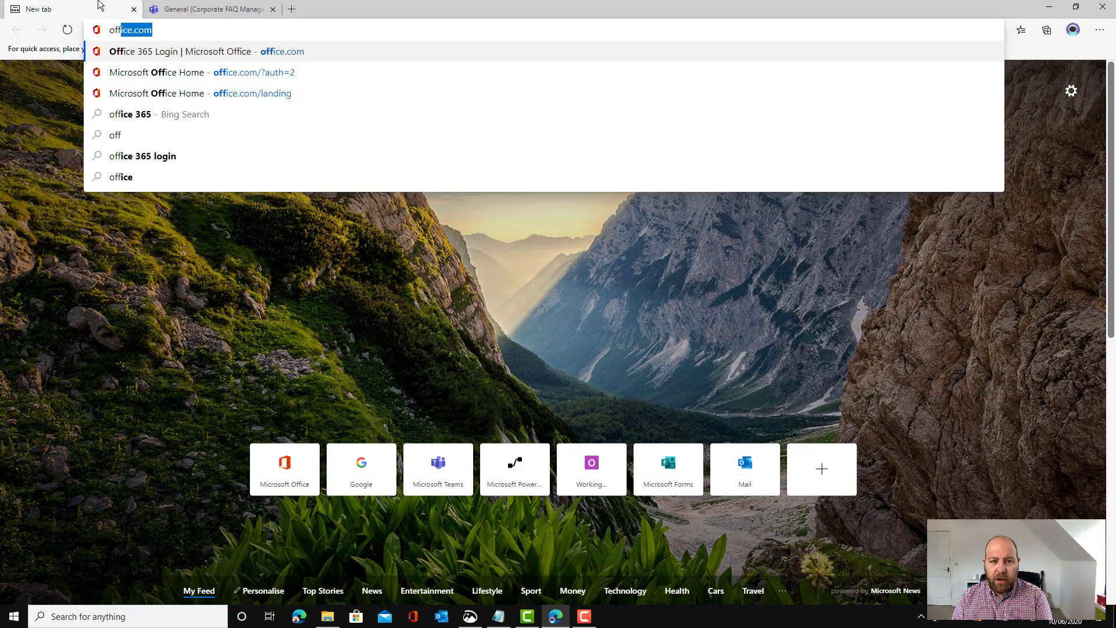
{"action": "key", "text": "Return"}
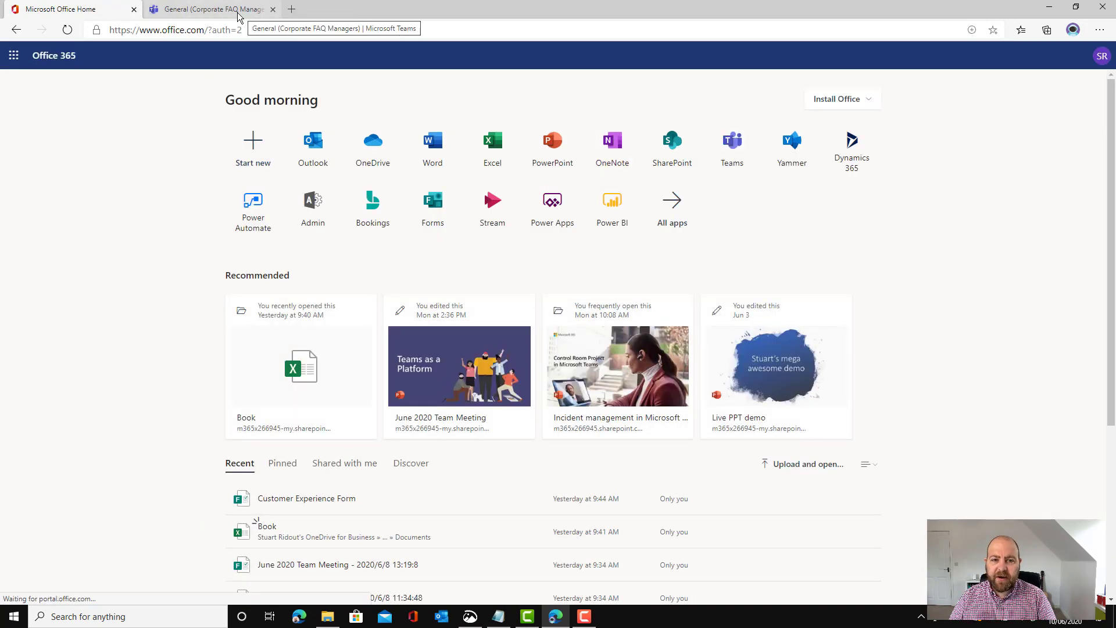
{"action": "left_click", "coordinate": [164, 8]}
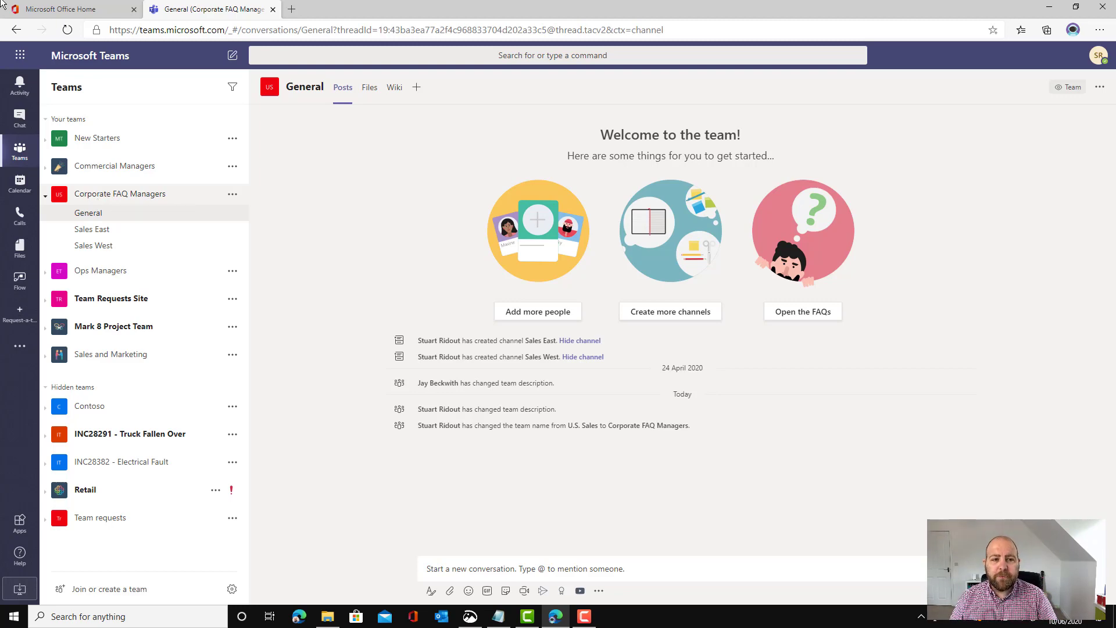
{"action": "left_click", "coordinate": [65, 8]}
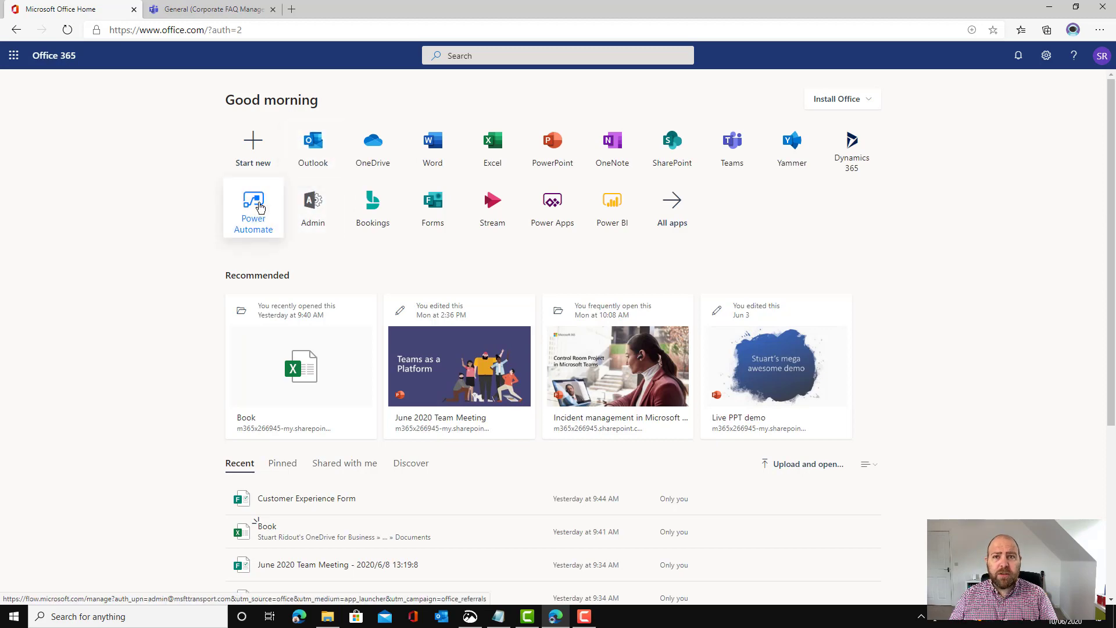
Launch Power Automate from the Office app list and go to its Create page.
{"action": "left_click", "coordinate": [671, 208]}
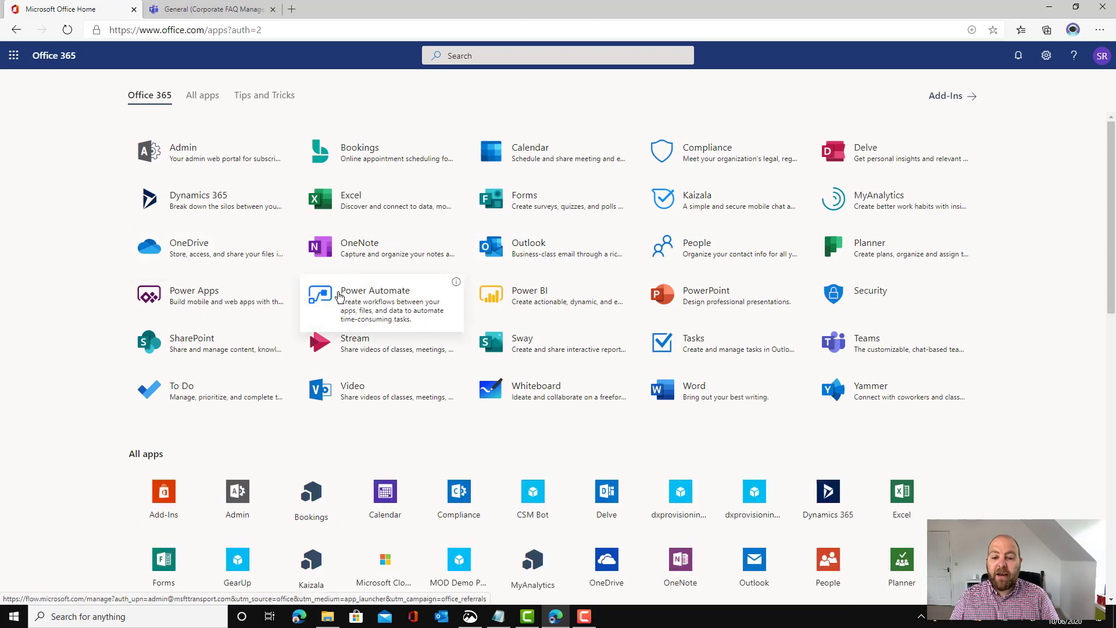
{"action": "left_click", "coordinate": [329, 303]}
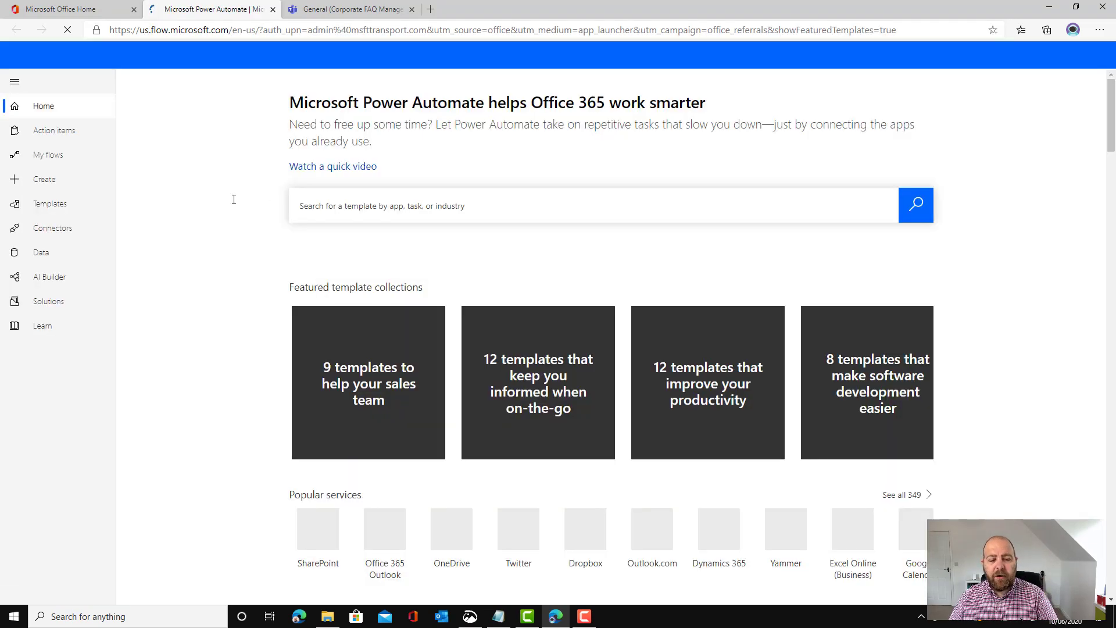
{"action": "left_click", "coordinate": [37, 181]}
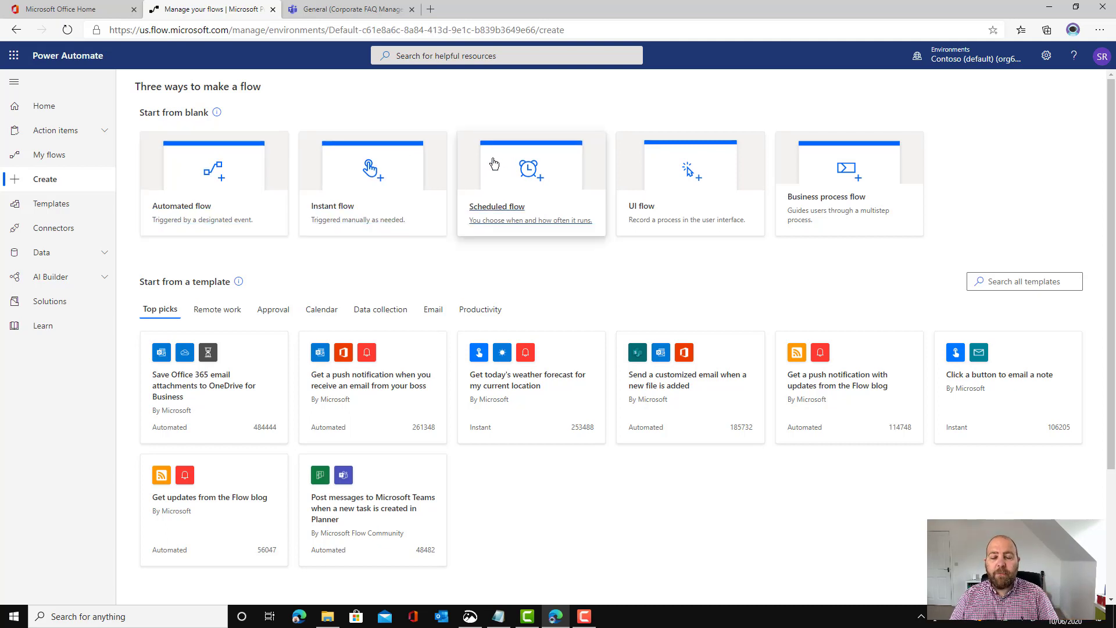
Start an automated flow named 'Welcome new FAQ team member'.
{"action": "left_click", "coordinate": [221, 205]}
{"action": "left_click", "coordinate": [582, 210]}
{"action": "type", "text": "Welcome new FAQ team mem"}
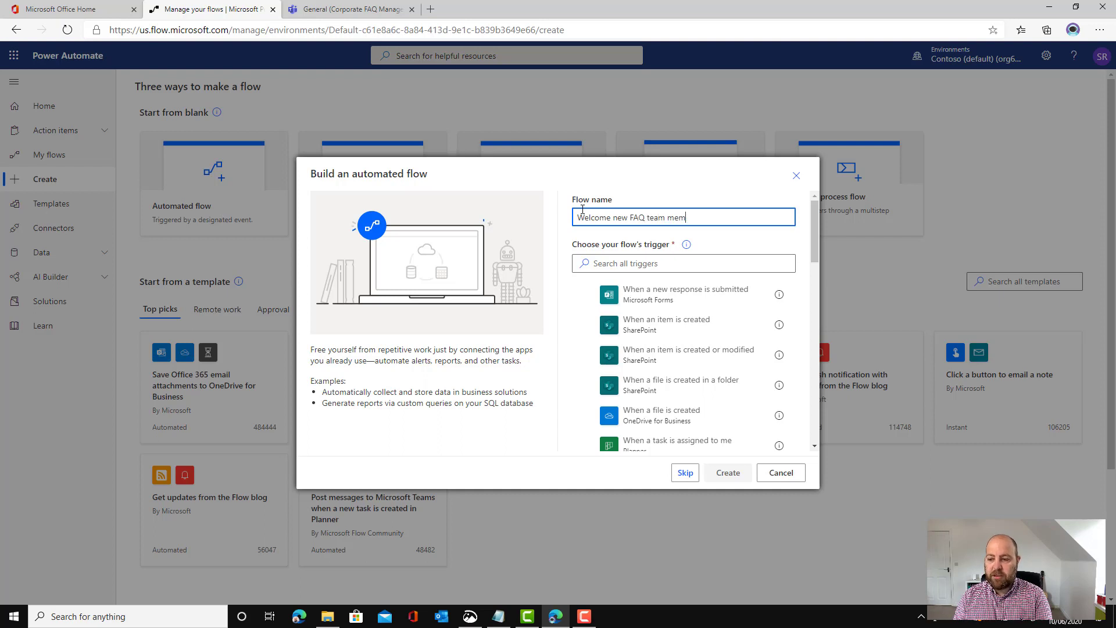
{"action": "type", "text": "ber"}
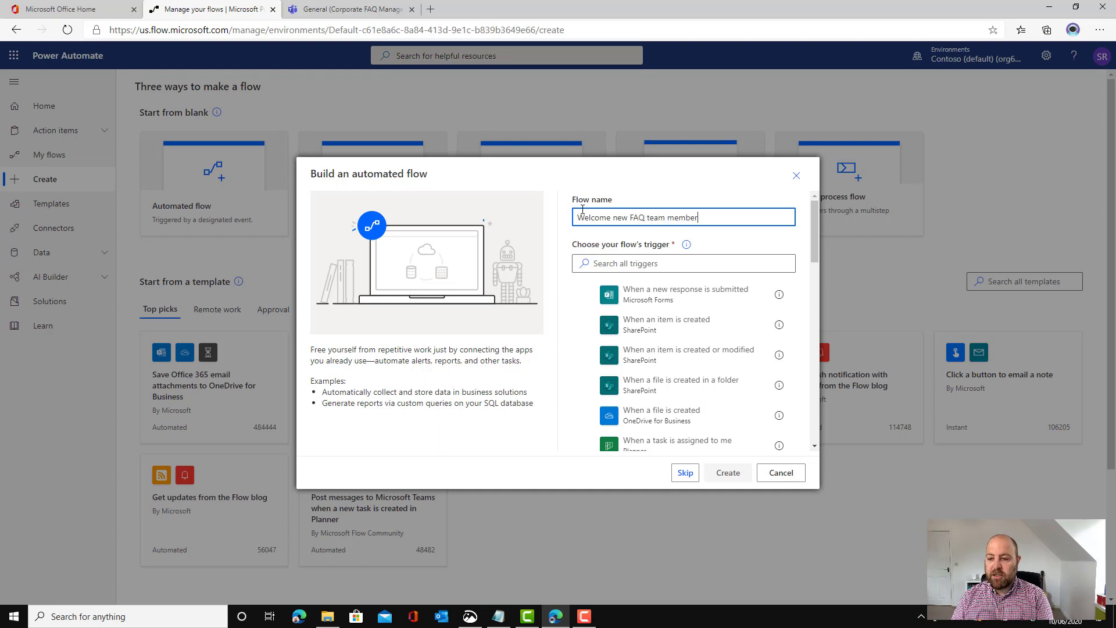
Choose the Teams trigger 'When a new team member is added'.
{"action": "left_click", "coordinate": [614, 265]}
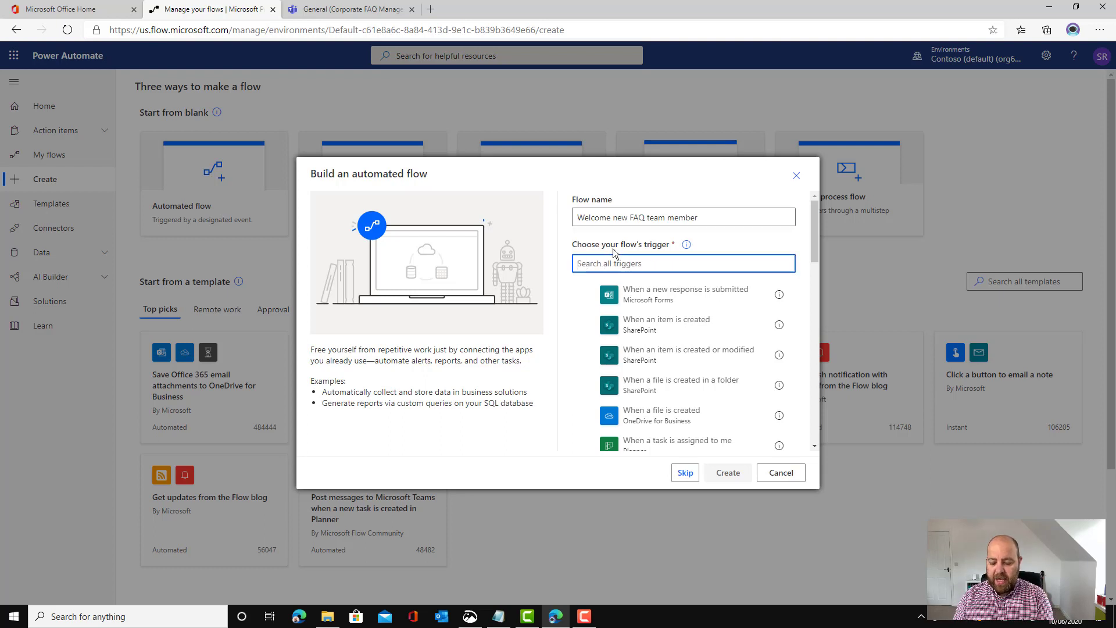
{"action": "type", "text": "teams"}
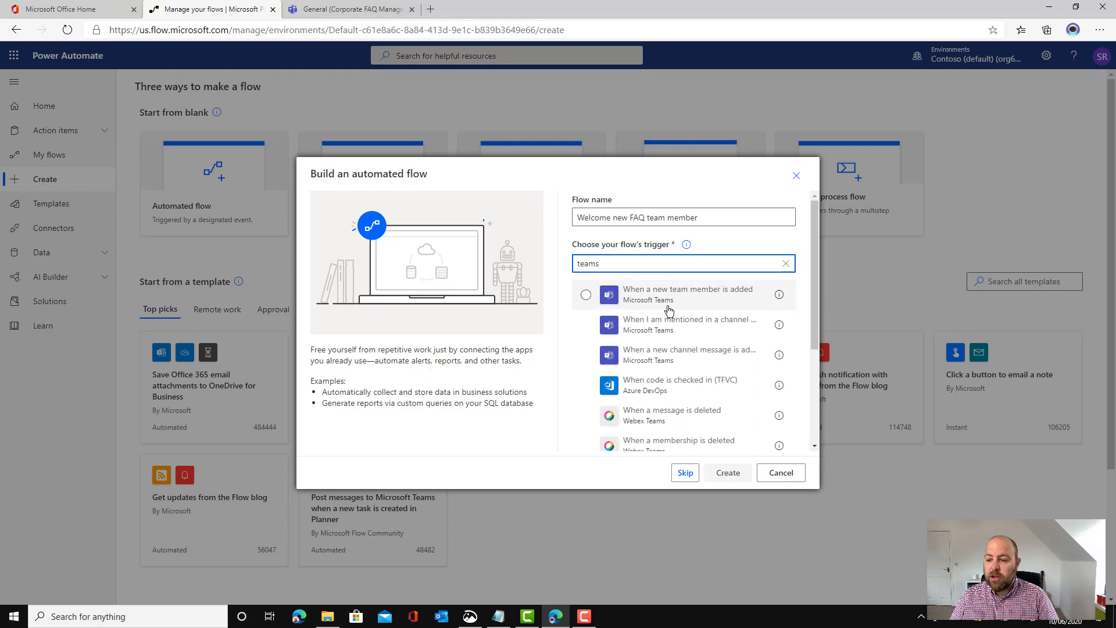
{"action": "left_click", "coordinate": [662, 300]}
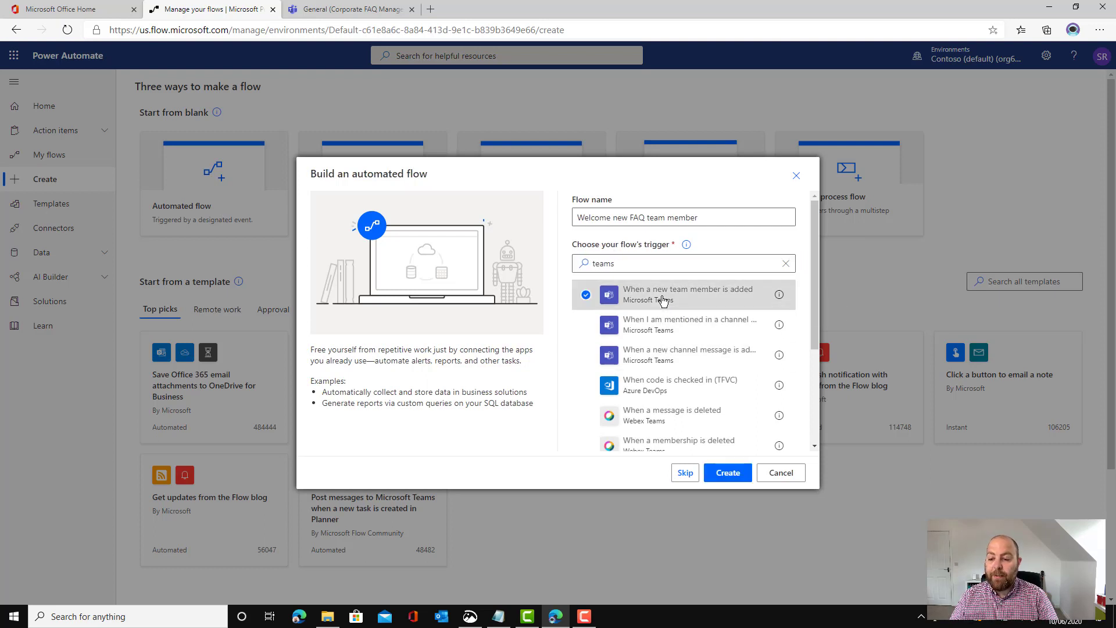
Create the flow, set the trigger's Team to Corporate FAQ Managers, and add a step.
{"action": "left_click", "coordinate": [726, 474]}
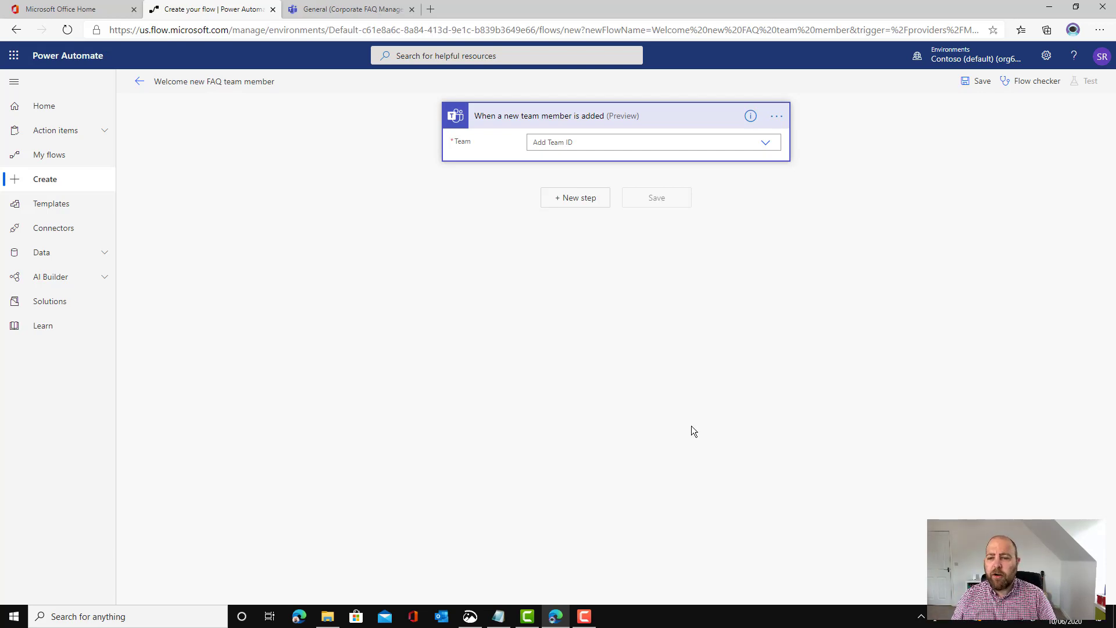
{"action": "left_click", "coordinate": [563, 143]}
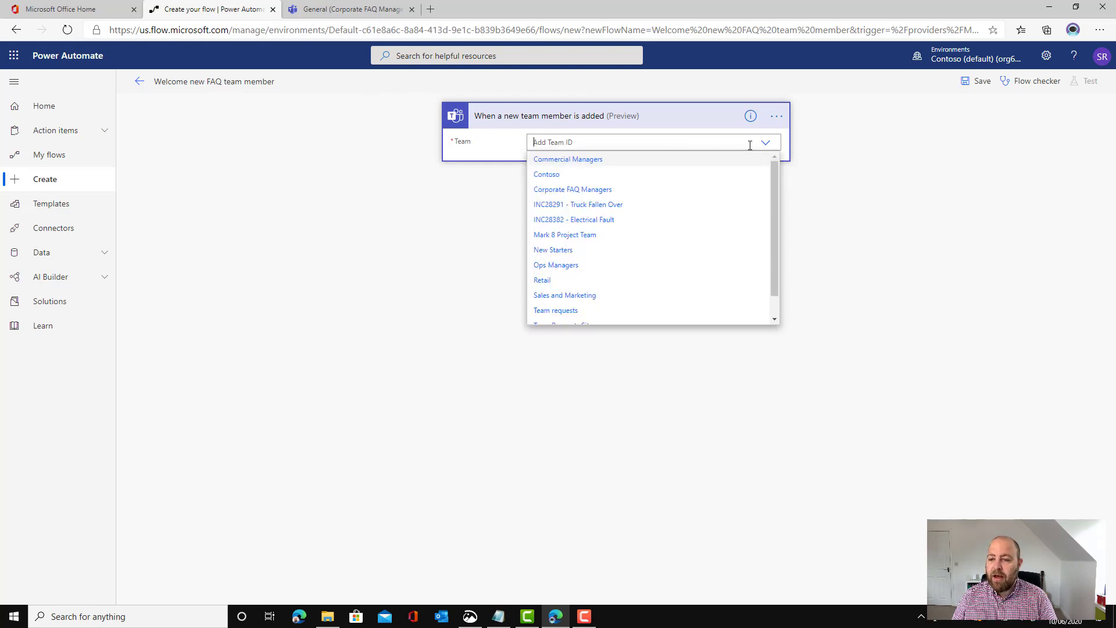
{"action": "left_click", "coordinate": [570, 191]}
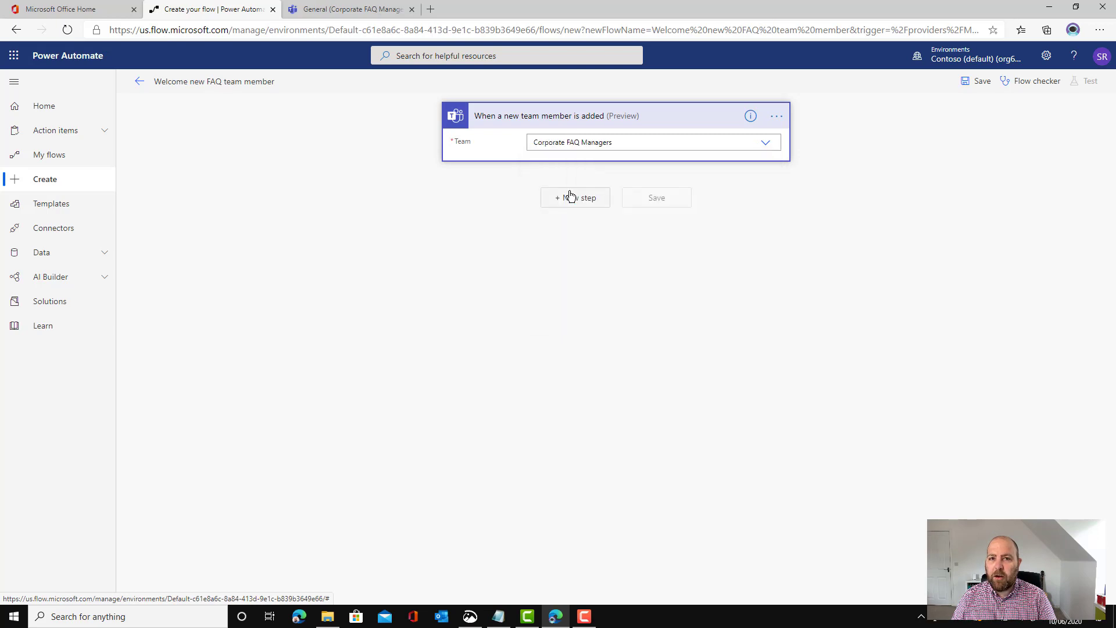
{"action": "left_click", "coordinate": [570, 199]}
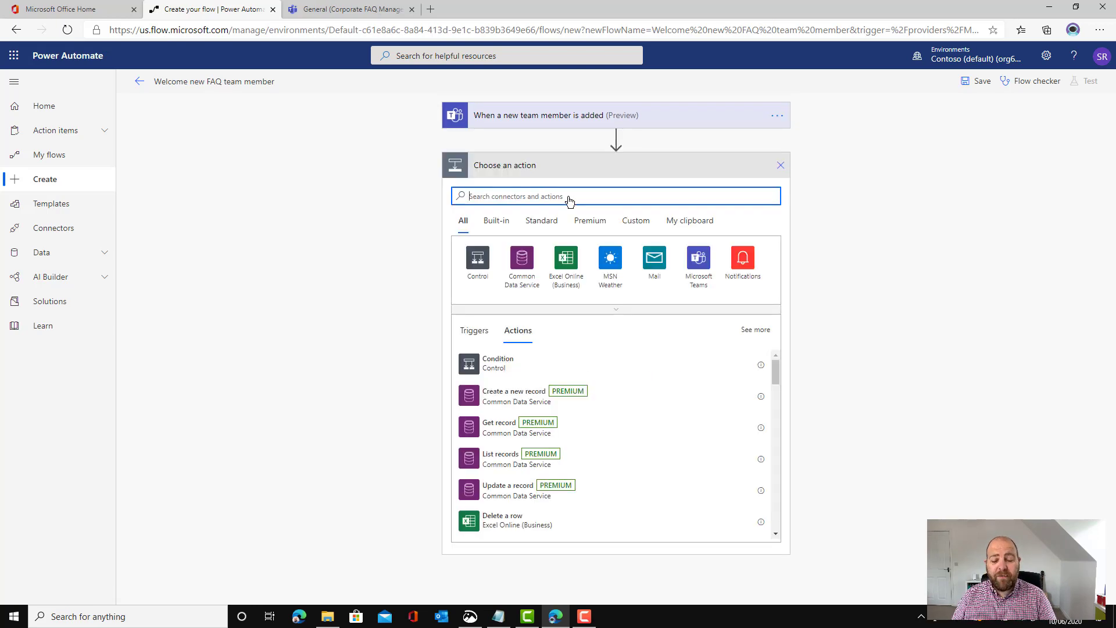
Add Office 365 Users 'Get user profile (V2)' with User (UPN) set to the trigger's User Id.
{"action": "type", "text": "office 365"}
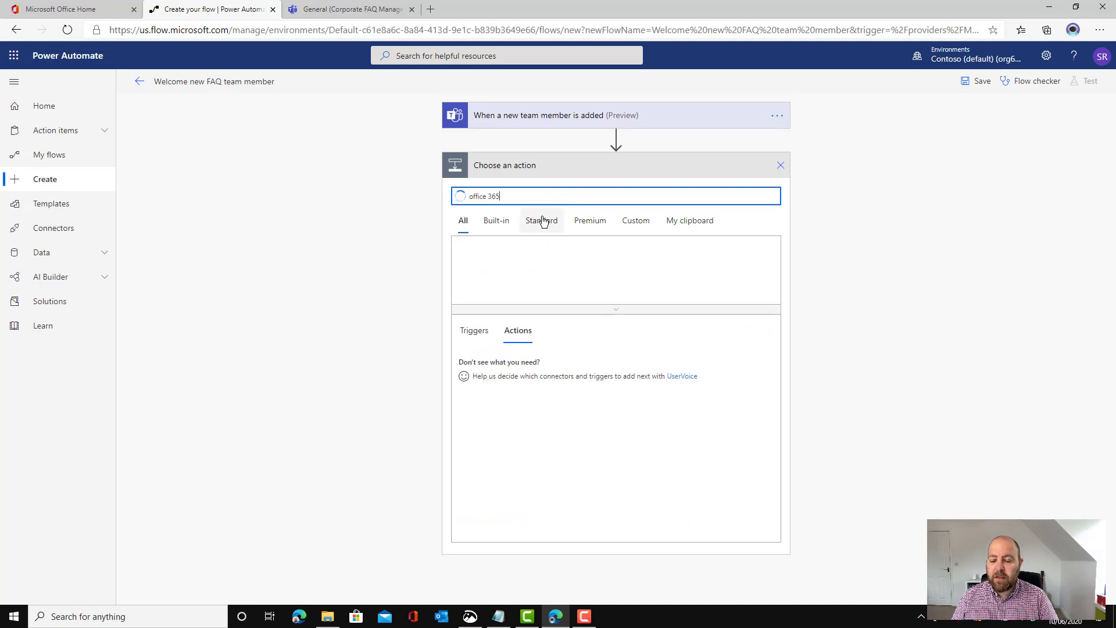
{"action": "left_click", "coordinate": [523, 256]}
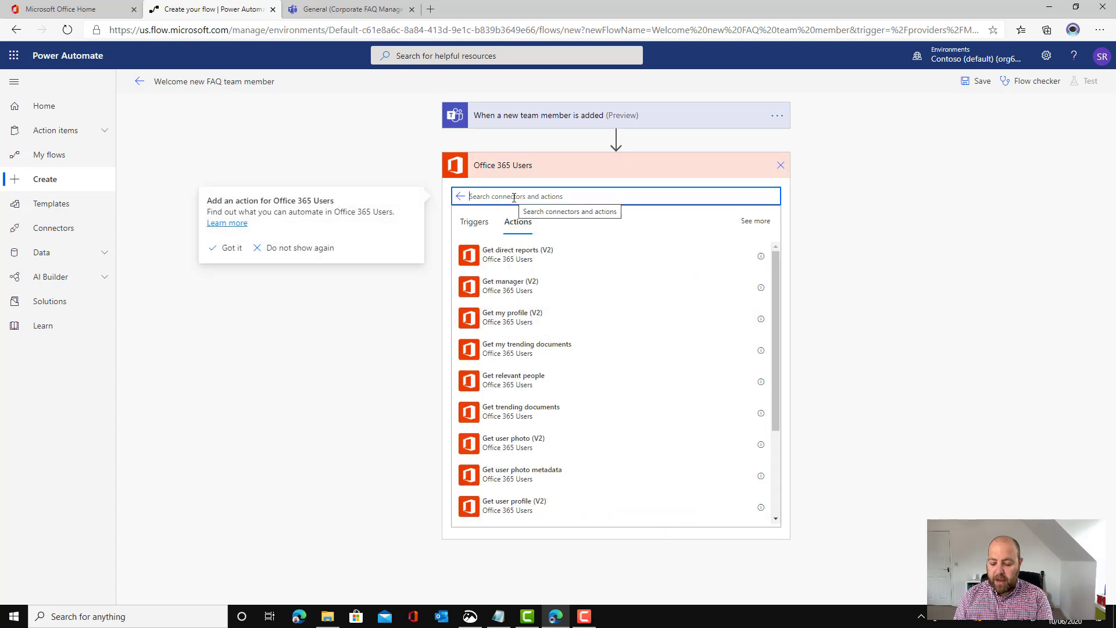
{"action": "type", "text": "profil"}
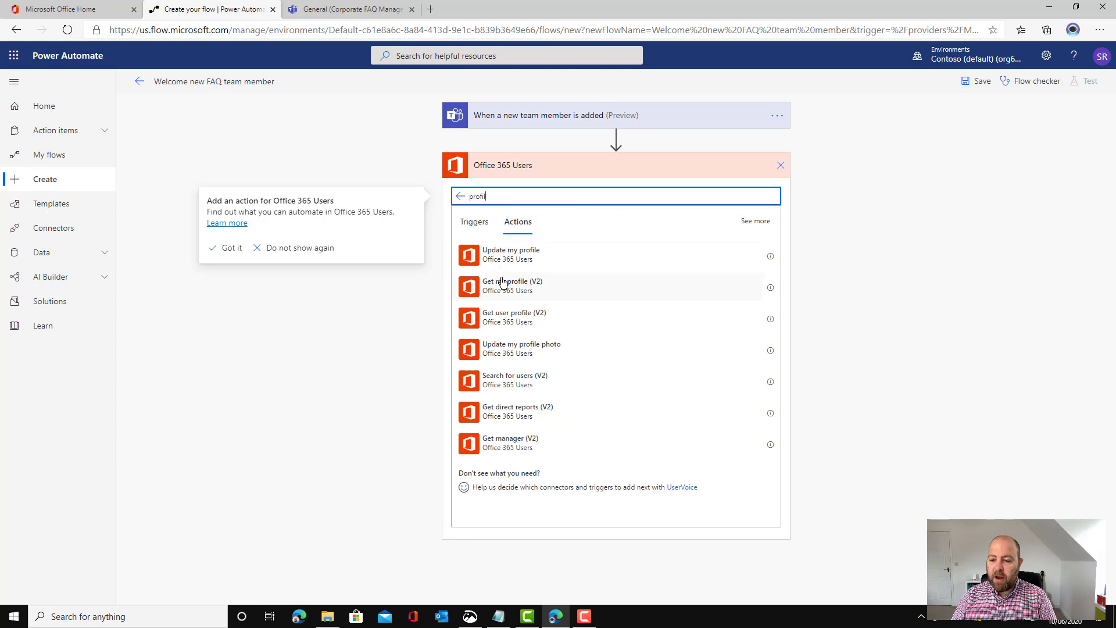
{"action": "left_click", "coordinate": [513, 319]}
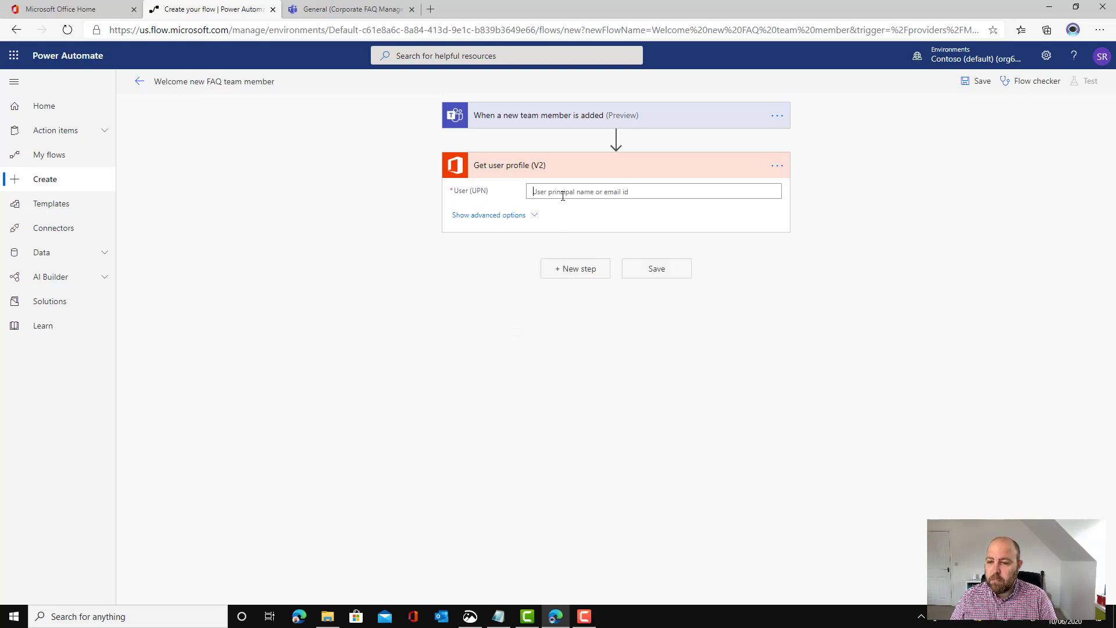
{"action": "left_click", "coordinate": [563, 196]}
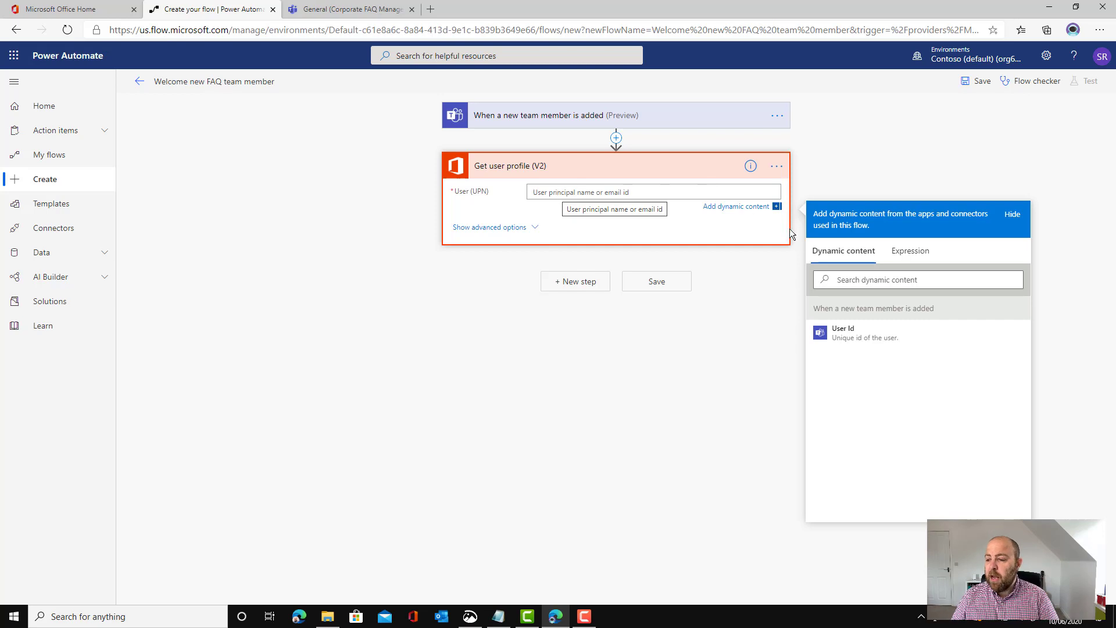
{"action": "left_click", "coordinate": [856, 340]}
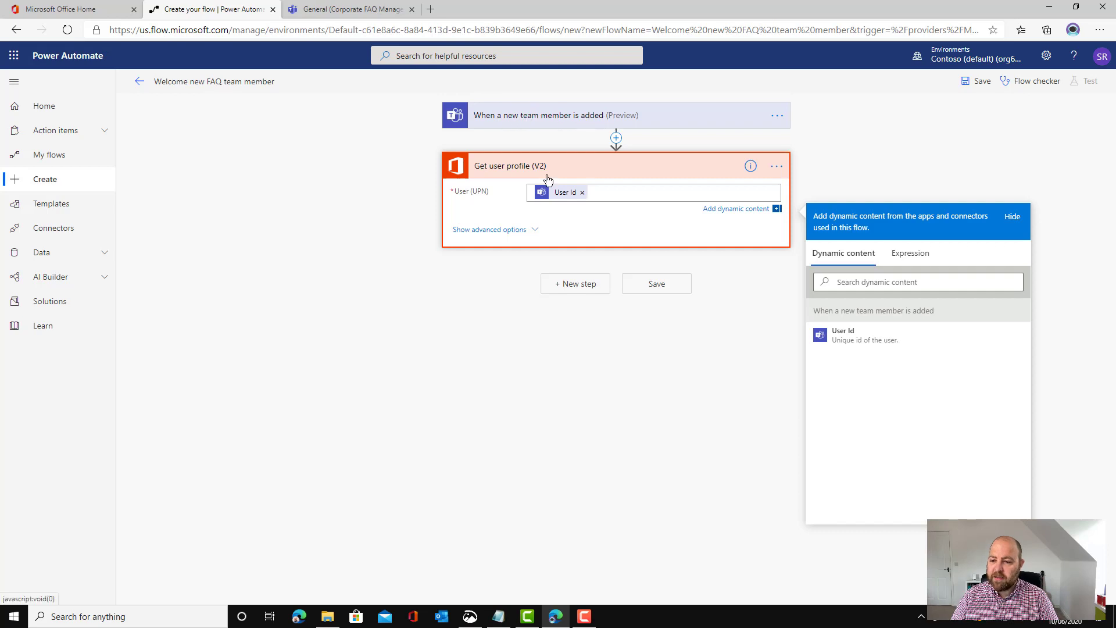
Add the Office 365 Users 'Get manager (V2)' action after the profile lookup.
{"action": "left_click", "coordinate": [575, 287]}
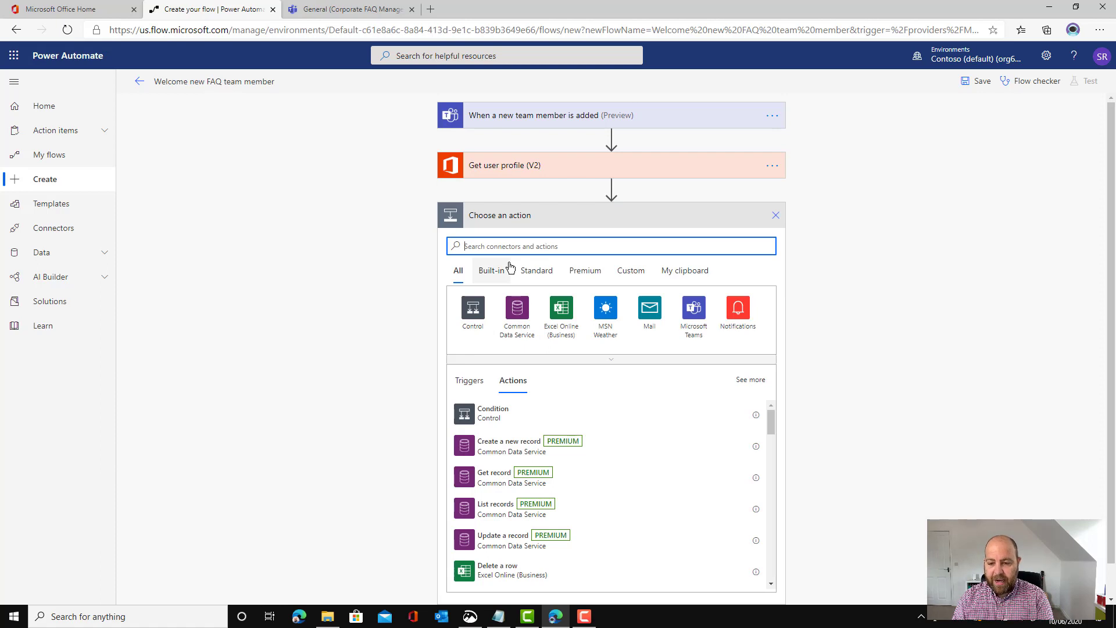
{"action": "type", "text": "office 365"}
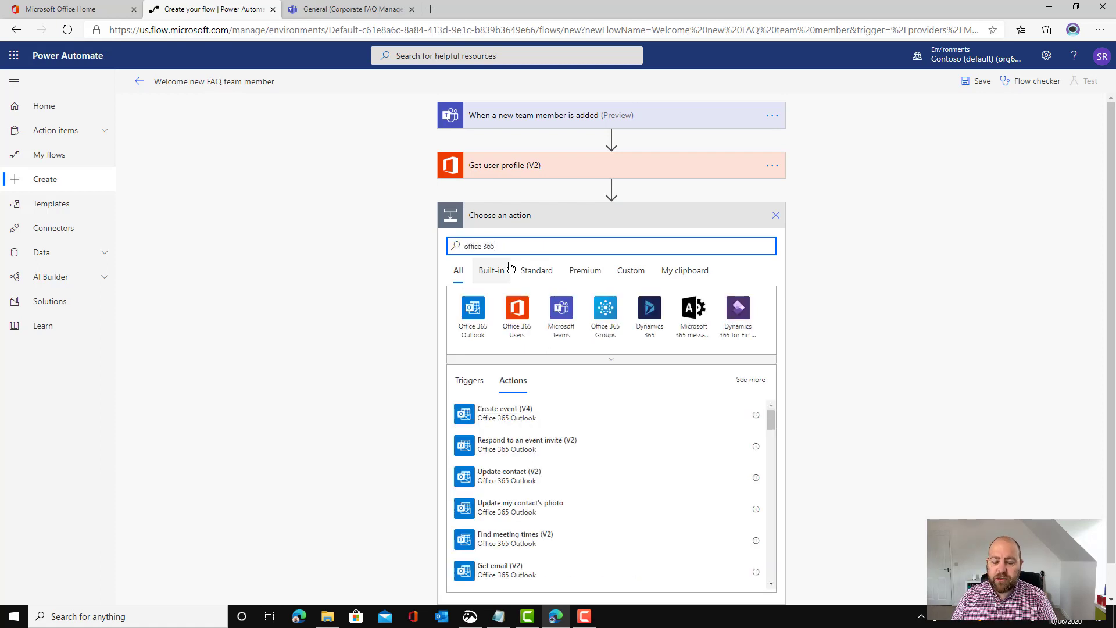
{"action": "left_click", "coordinate": [512, 319]}
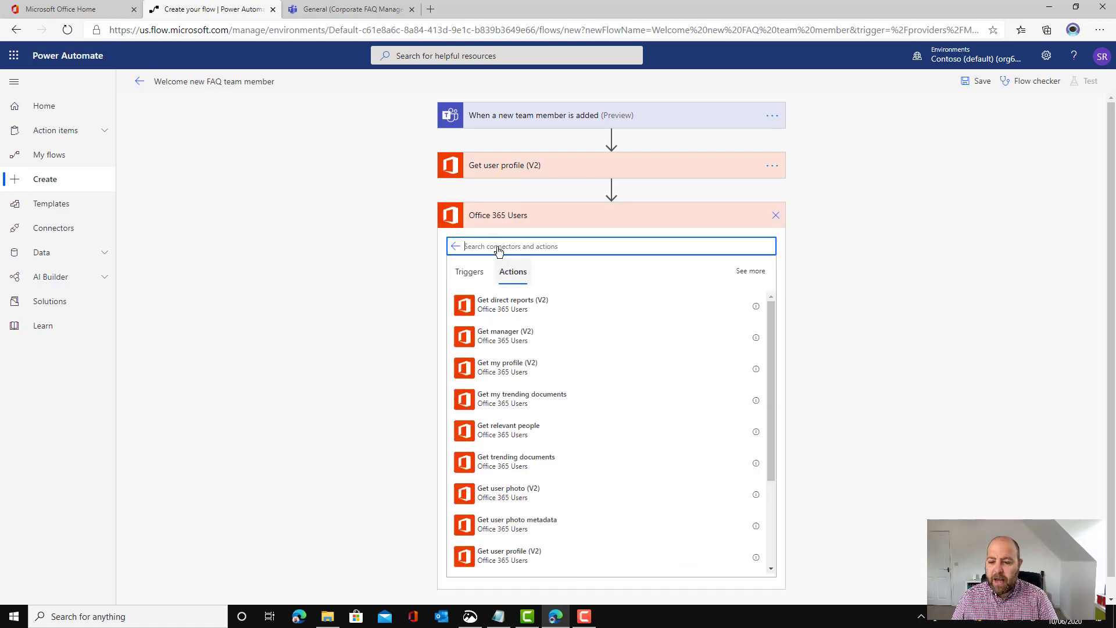
{"action": "type", "text": "manager"}
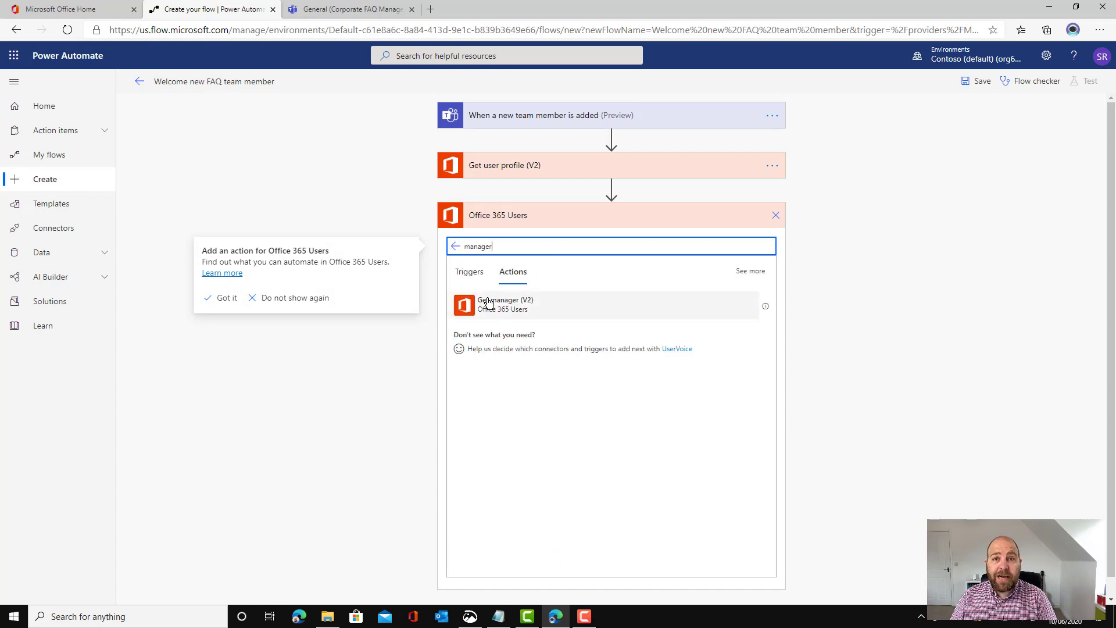
{"action": "left_click", "coordinate": [491, 307]}
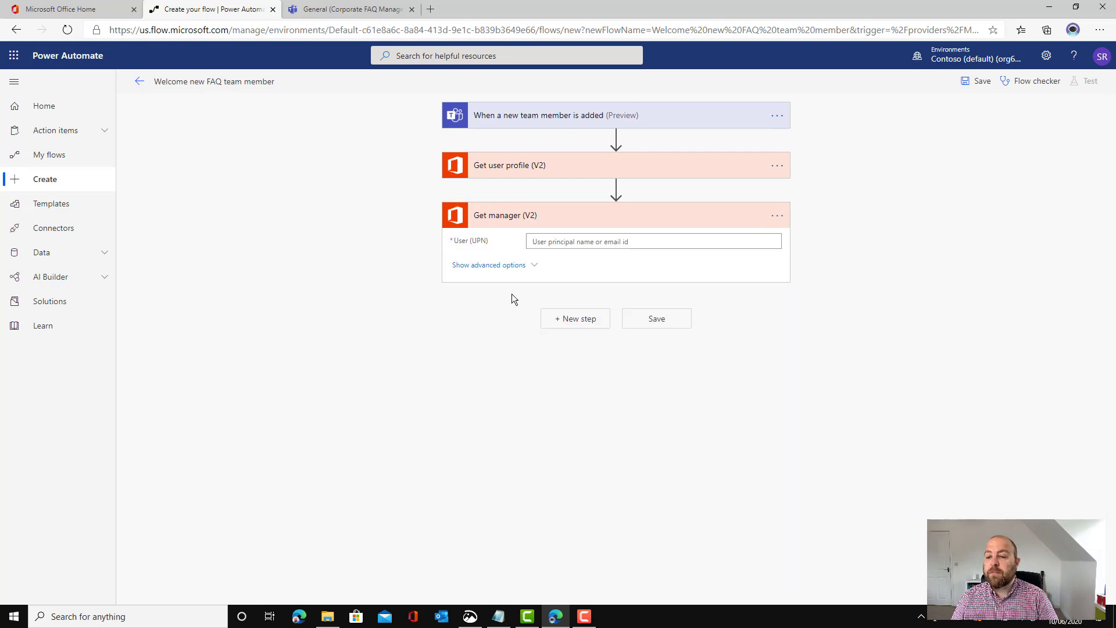
Set Get manager's User (UPN) to the new member's User Id and add another step.
{"action": "left_click", "coordinate": [606, 243]}
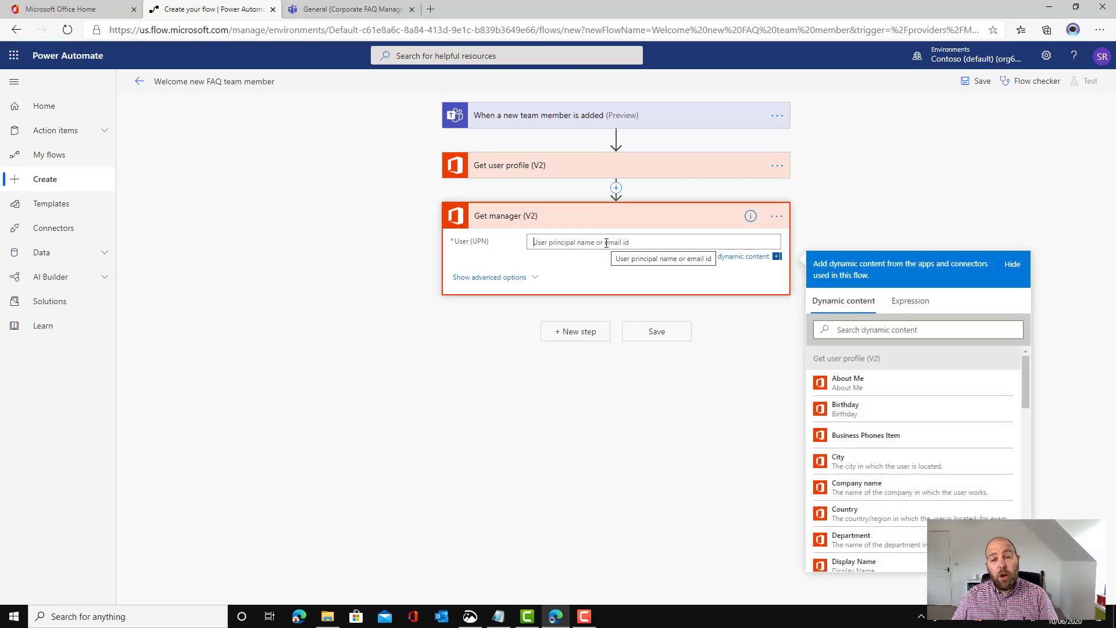
{"action": "scroll", "coordinate": [920, 387], "scroll_direction": "down", "scroll_amount": 8}
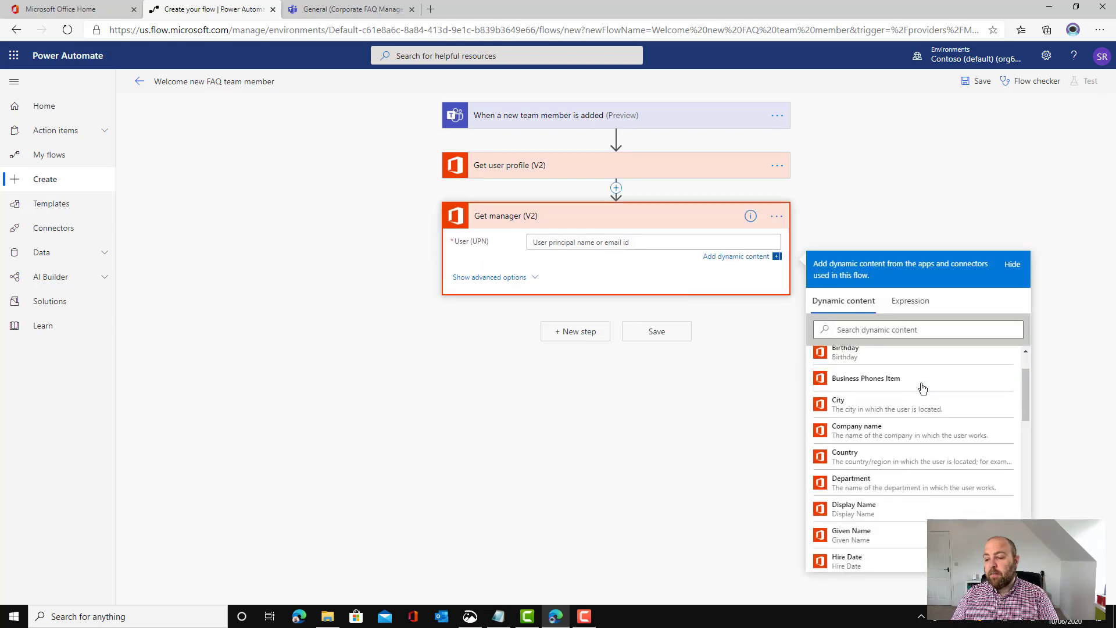
{"action": "scroll", "coordinate": [920, 382], "scroll_direction": "down", "scroll_amount": 5}
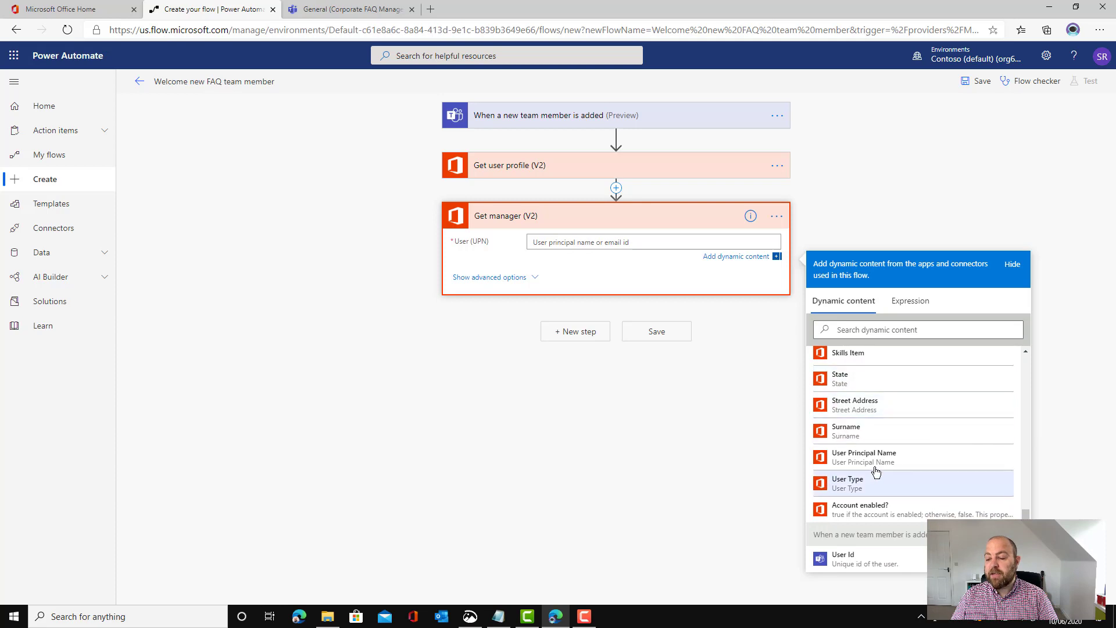
{"action": "scroll", "coordinate": [876, 433], "scroll_direction": "up", "scroll_amount": 2}
{"action": "scroll", "coordinate": [877, 433], "scroll_direction": "up", "scroll_amount": 10}
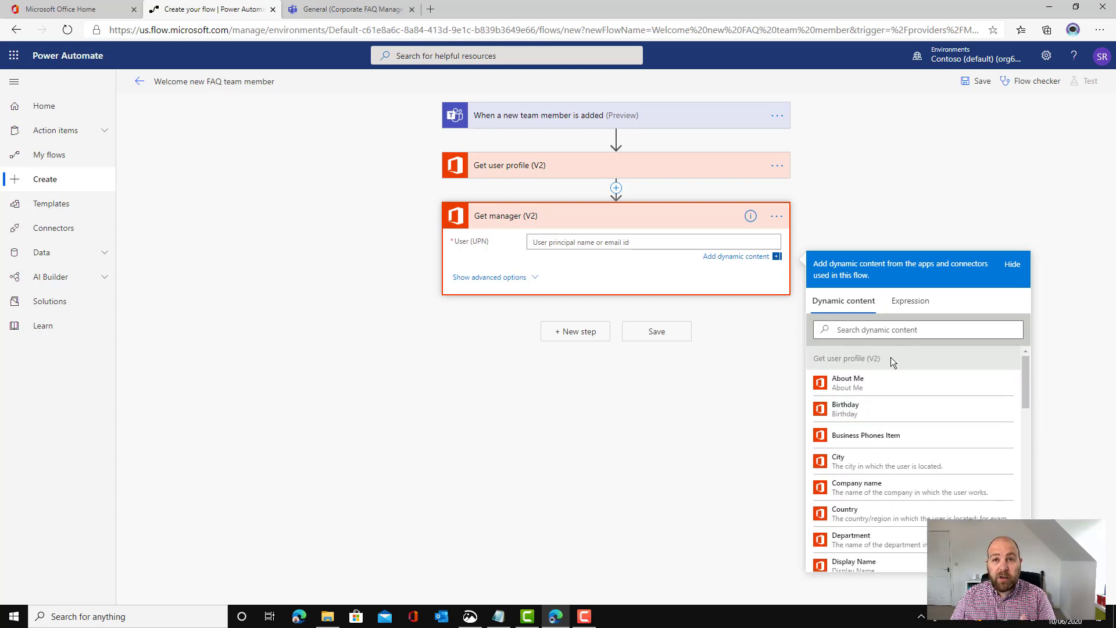
{"action": "scroll", "coordinate": [892, 372], "scroll_direction": "down", "scroll_amount": 10}
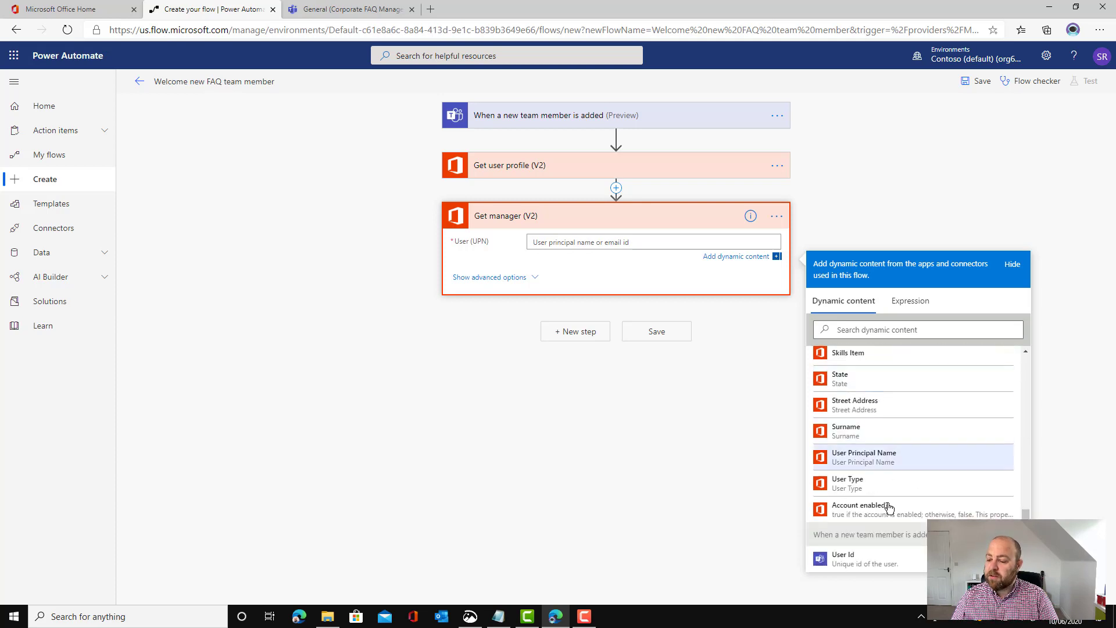
{"action": "left_click", "coordinate": [831, 559]}
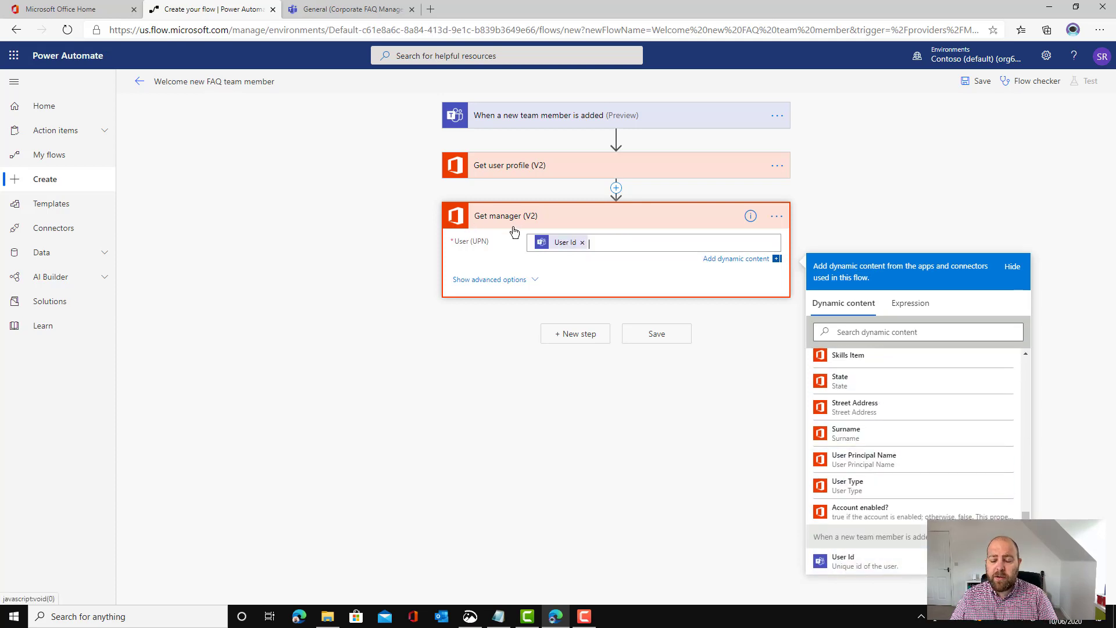
{"action": "left_click", "coordinate": [562, 349]}
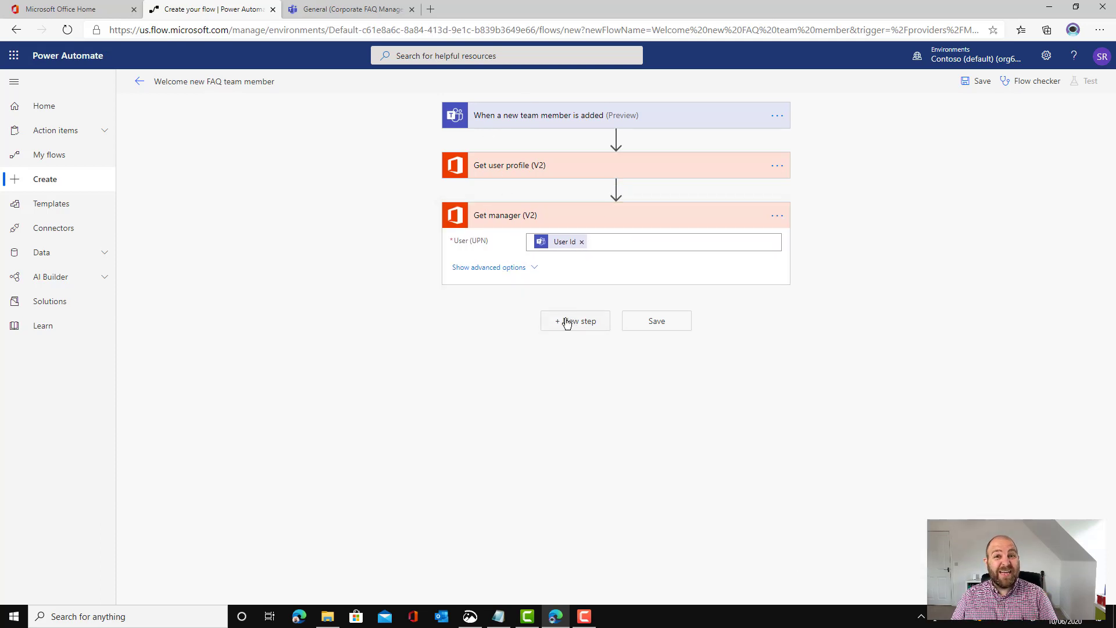
{"action": "left_click", "coordinate": [567, 324]}
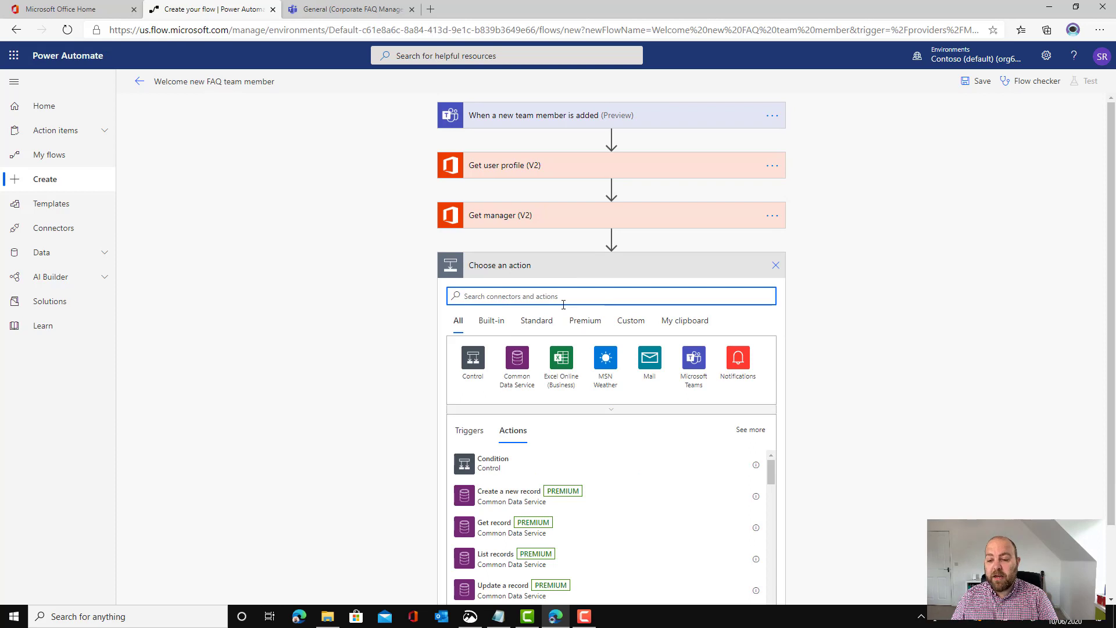
Add the Microsoft Teams 'Post a message (V3)' action.
{"action": "left_click", "coordinate": [692, 361]}
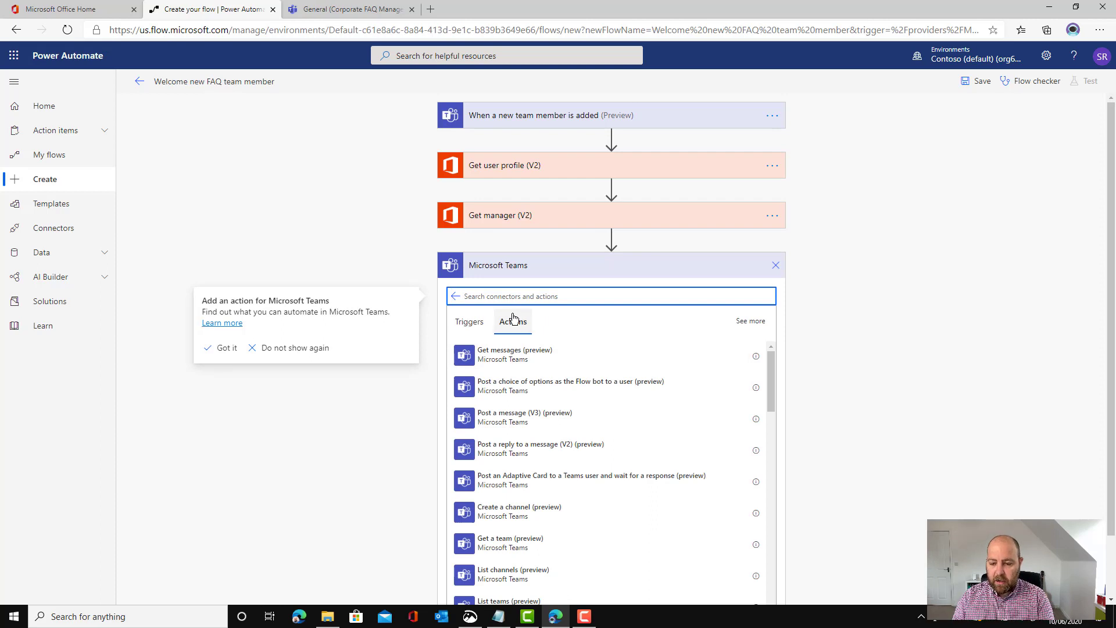
{"action": "type", "text": "messa"}
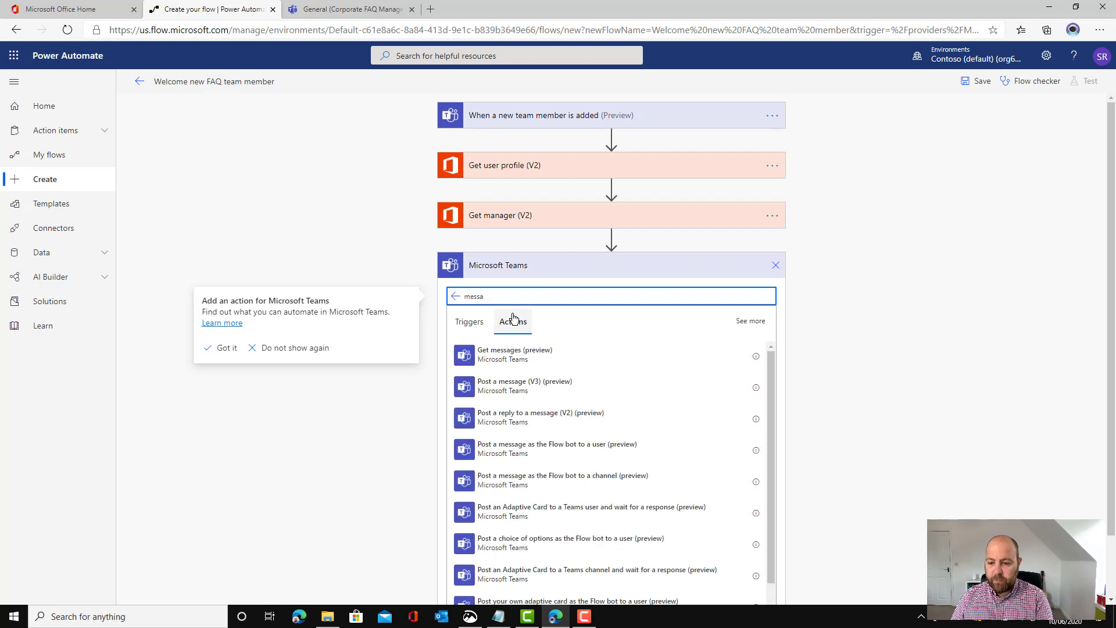
{"action": "left_click", "coordinate": [226, 349]}
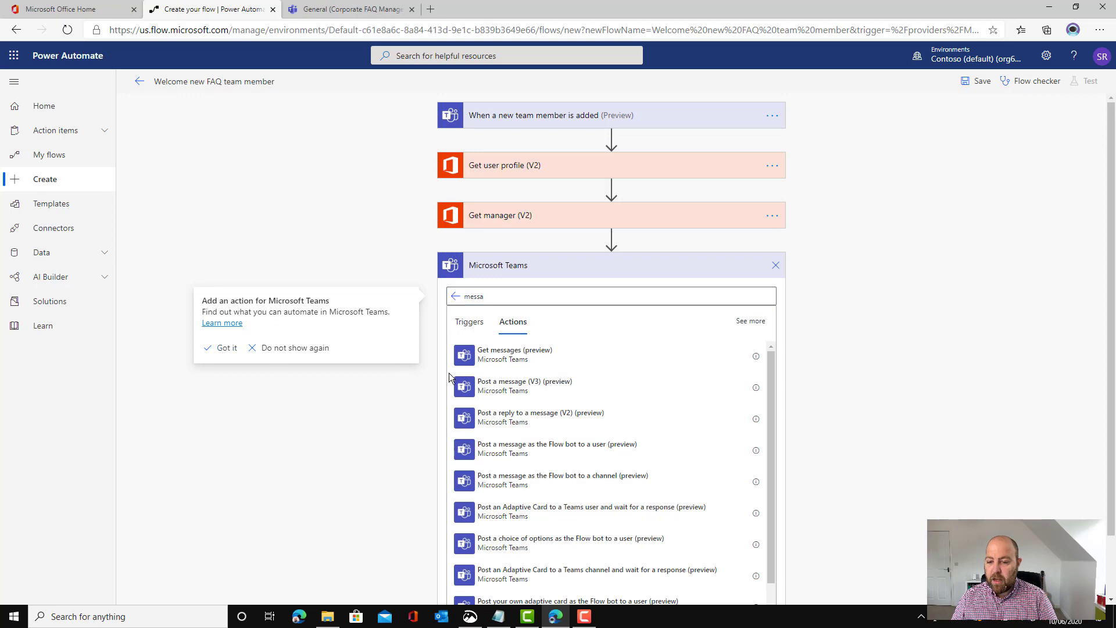
{"action": "left_click", "coordinate": [500, 387]}
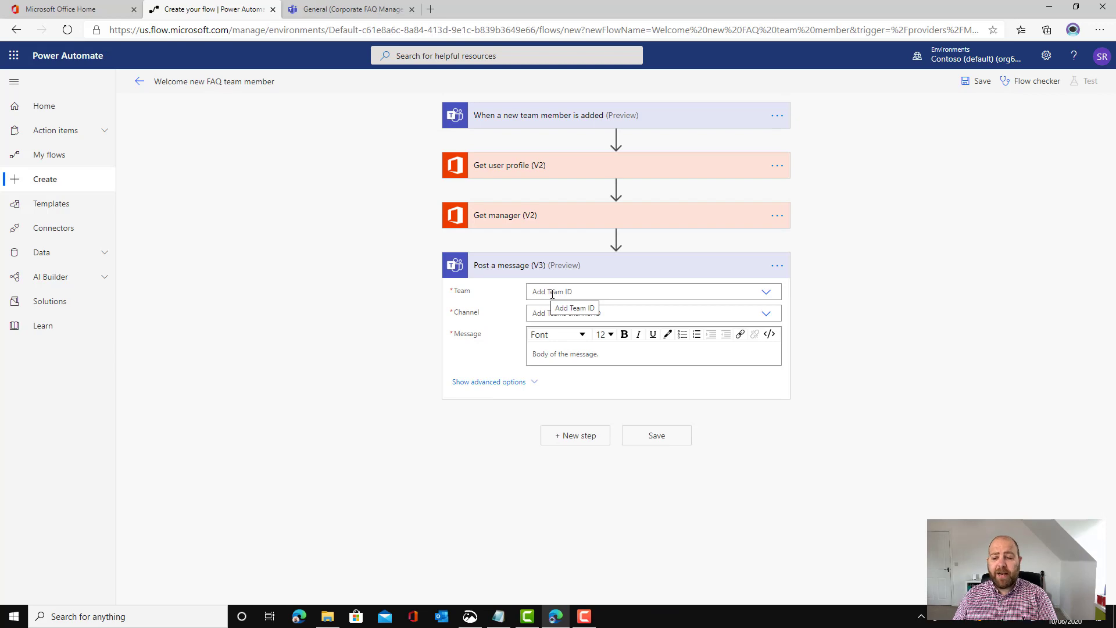
Target the Corporate FAQ Managers team and its General channel.
{"action": "left_click", "coordinate": [608, 293]}
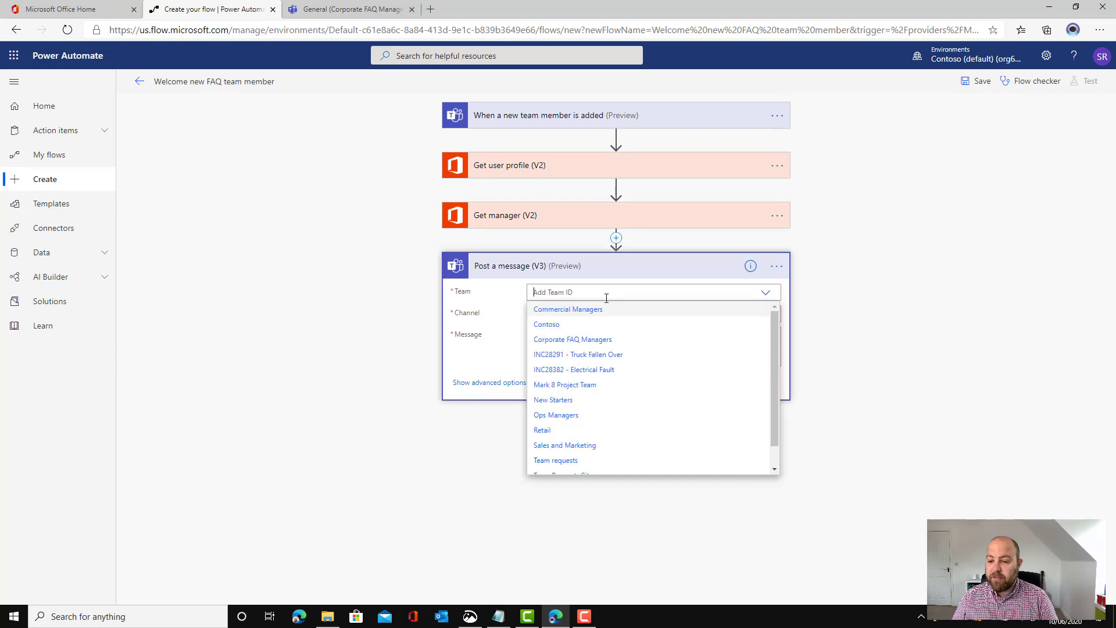
{"action": "left_click", "coordinate": [571, 339]}
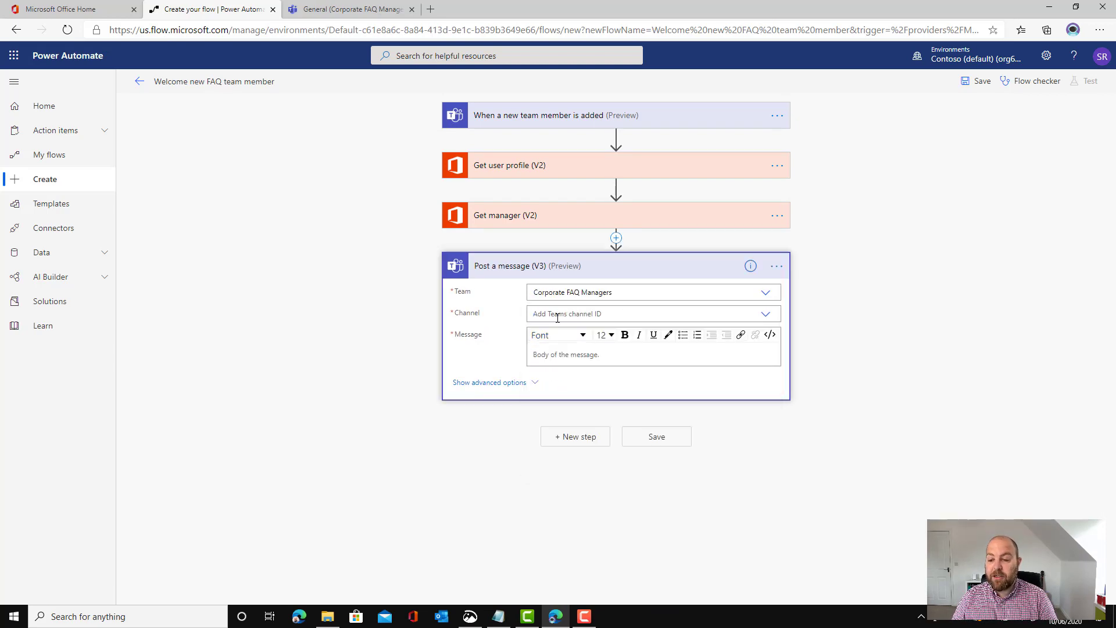
{"action": "left_click", "coordinate": [556, 316]}
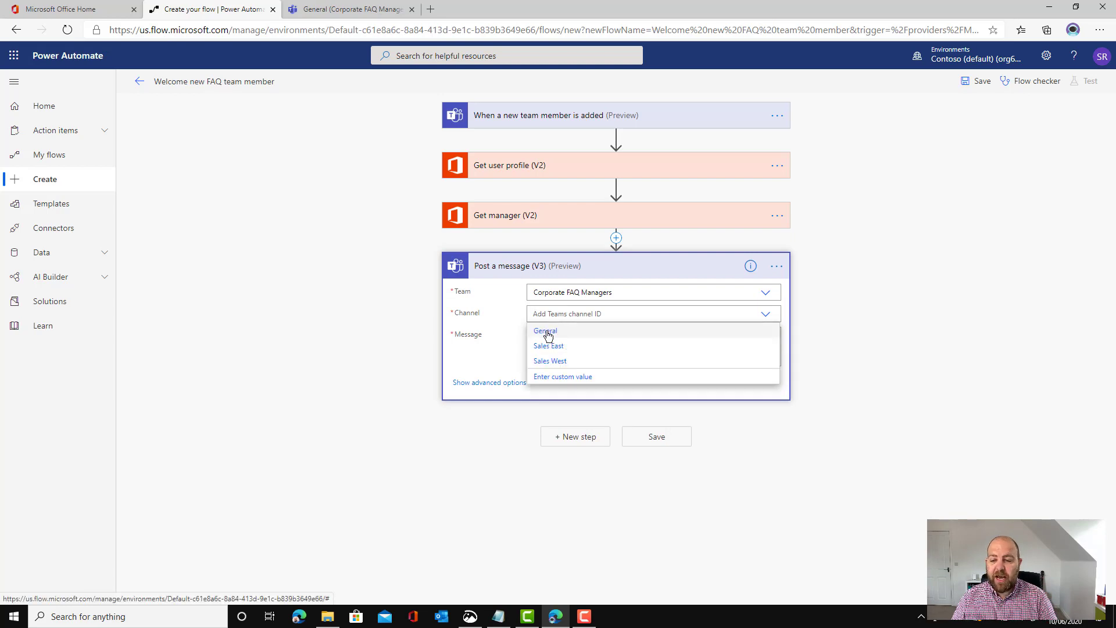
{"action": "left_click", "coordinate": [546, 332]}
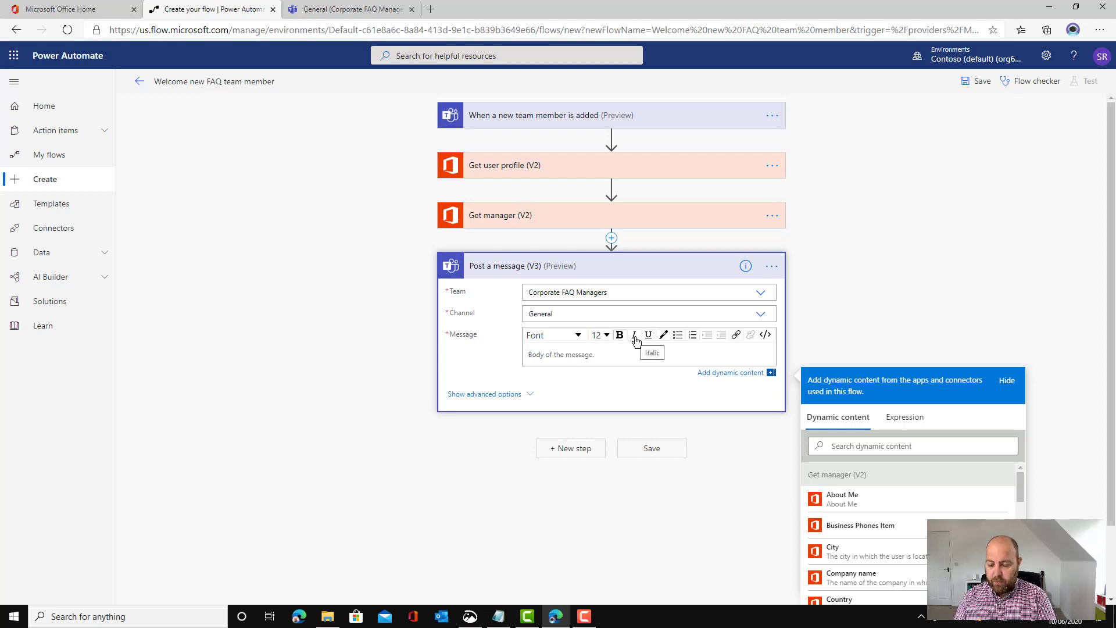
Type a bold 'Welcome to the team!' heading between two waving-hand emojis, then a new line.
{"action": "key", "text": "super+period"}
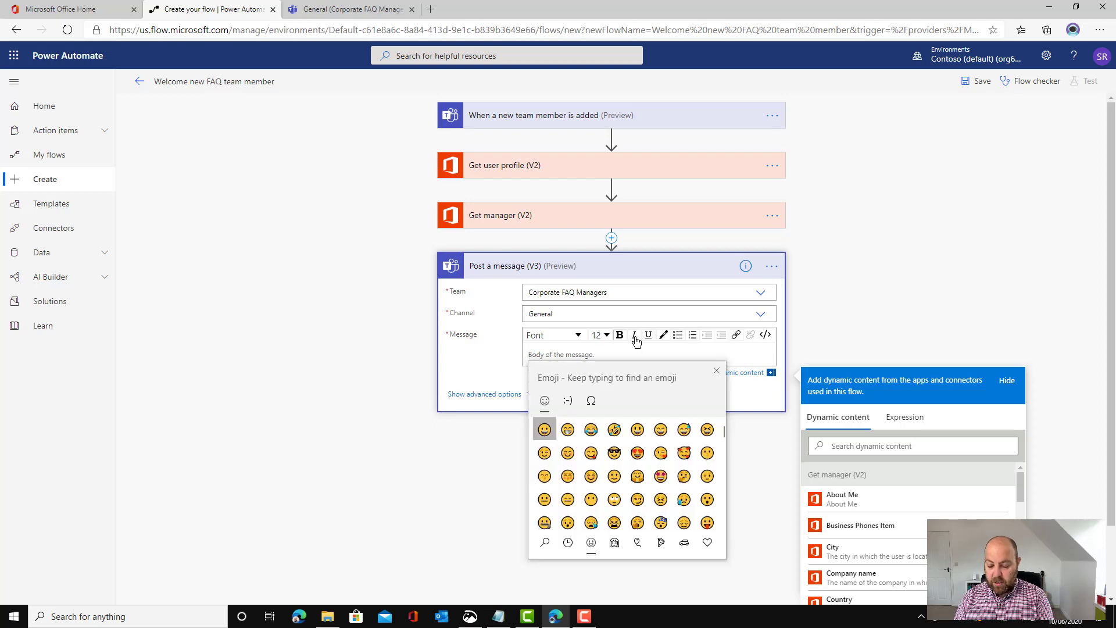
{"action": "type", "text": "wave"}
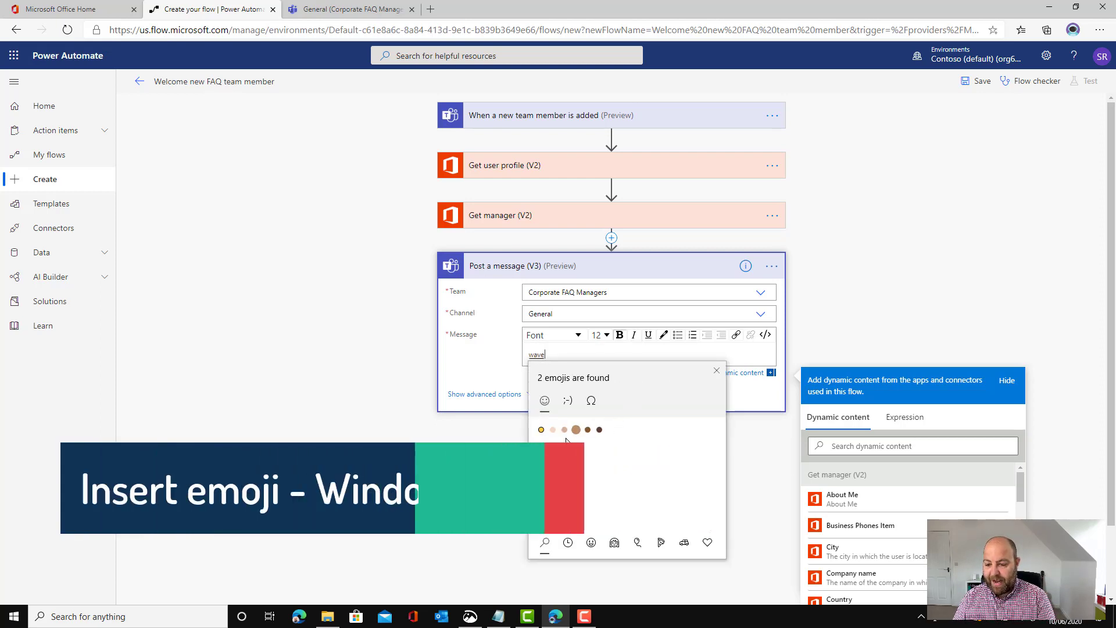
{"action": "left_click", "coordinate": [544, 457]}
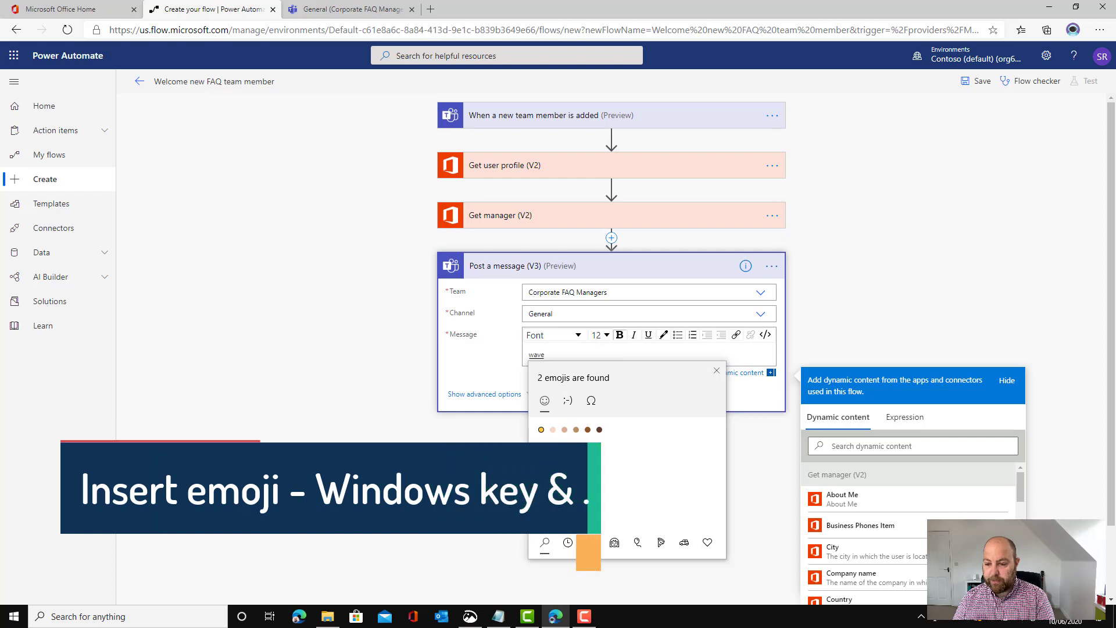
{"action": "left_click", "coordinate": [555, 355]}
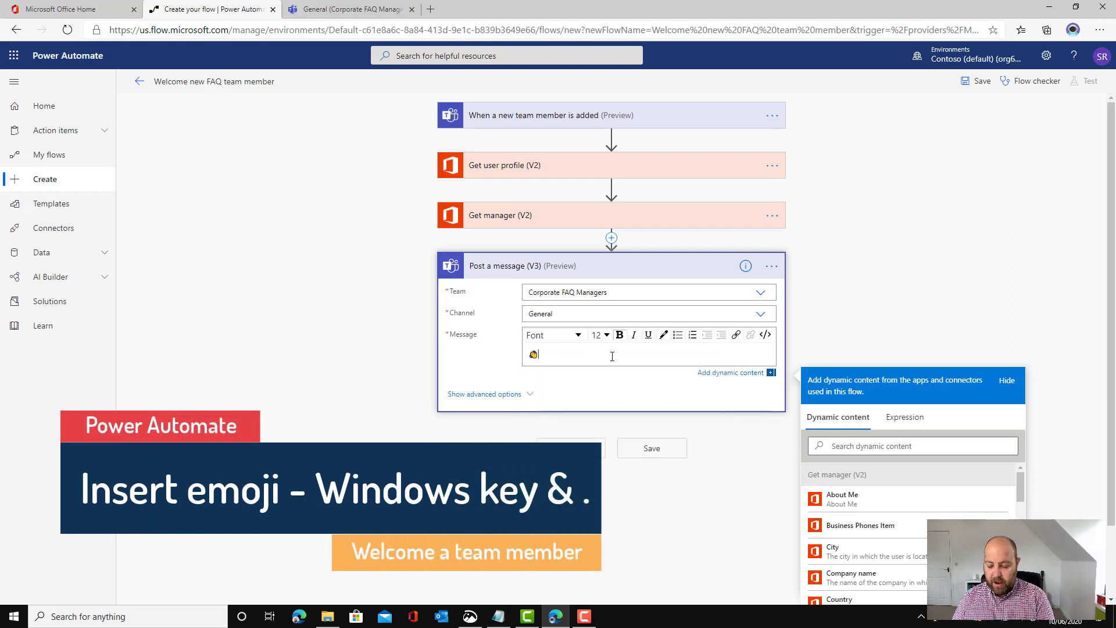
{"action": "type", "text": "Welcome to the team!"}
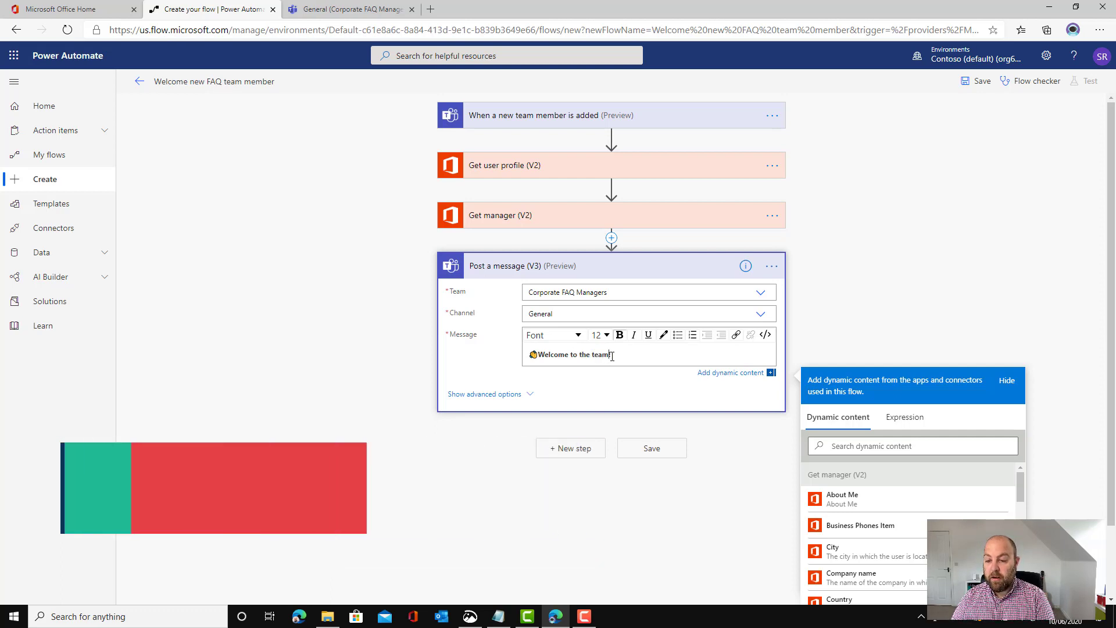
{"action": "key", "text": "Left"}
{"action": "key", "text": "Left"}
{"action": "key", "text": "Left"}
{"action": "key", "text": "Left"}
{"action": "key", "text": "Left"}
{"action": "key", "text": "Left"}
{"action": "key", "text": "Left"}
{"action": "key", "text": "Left"}
{"action": "key", "text": "Left"}
{"action": "key", "text": "Left"}
{"action": "key", "text": "Left"}
{"action": "key", "text": "Left"}
{"action": "key", "text": "Left"}
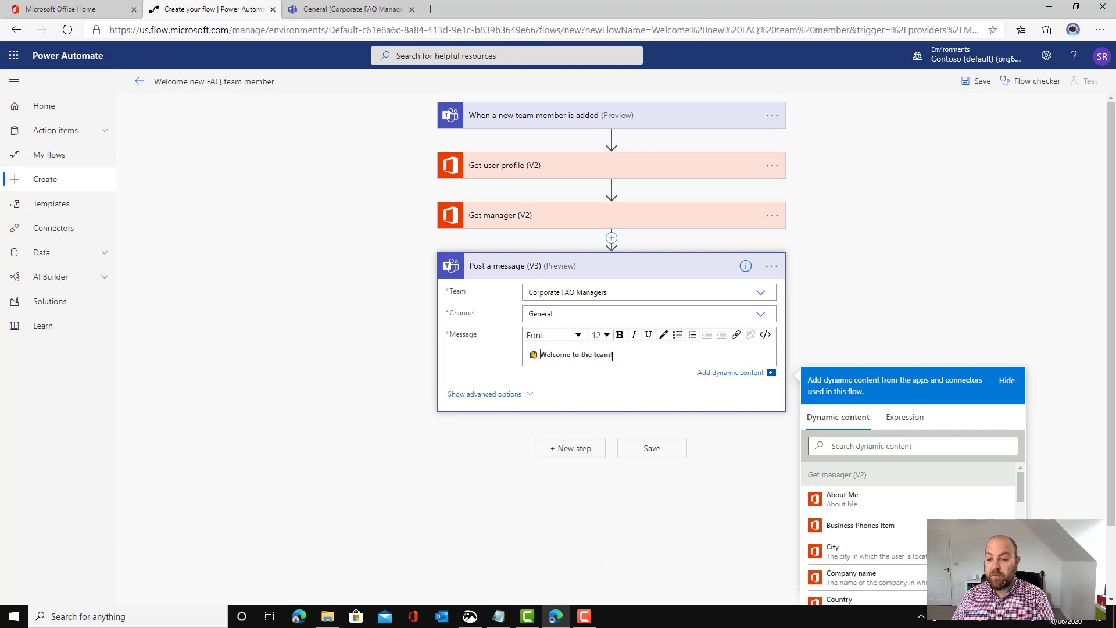
{"action": "left_click", "coordinate": [650, 354]}
{"action": "key", "text": "super+period"}
{"action": "type", "text": "wave"}
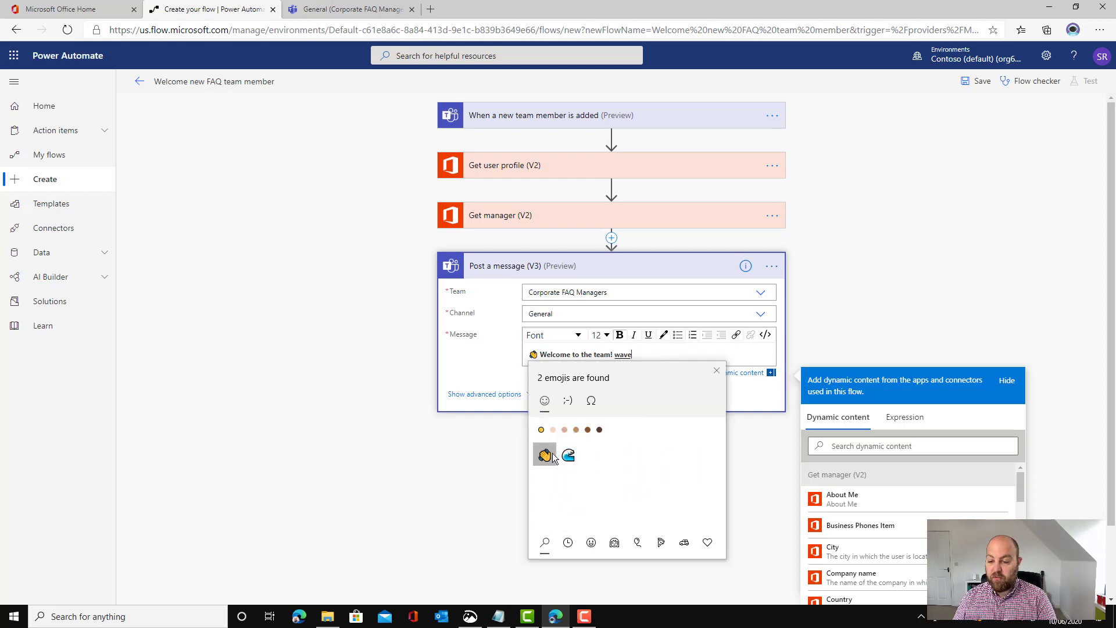
{"action": "left_click", "coordinate": [552, 452]}
{"action": "left_click", "coordinate": [643, 354]}
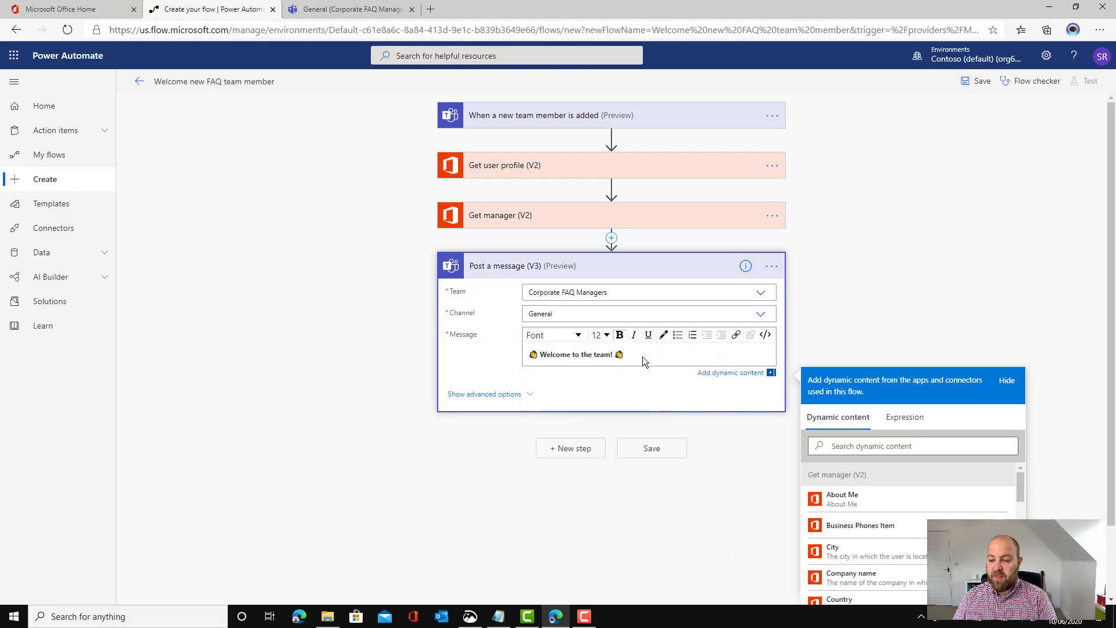
{"action": "key", "text": "Return"}
{"action": "key", "text": "Return"}
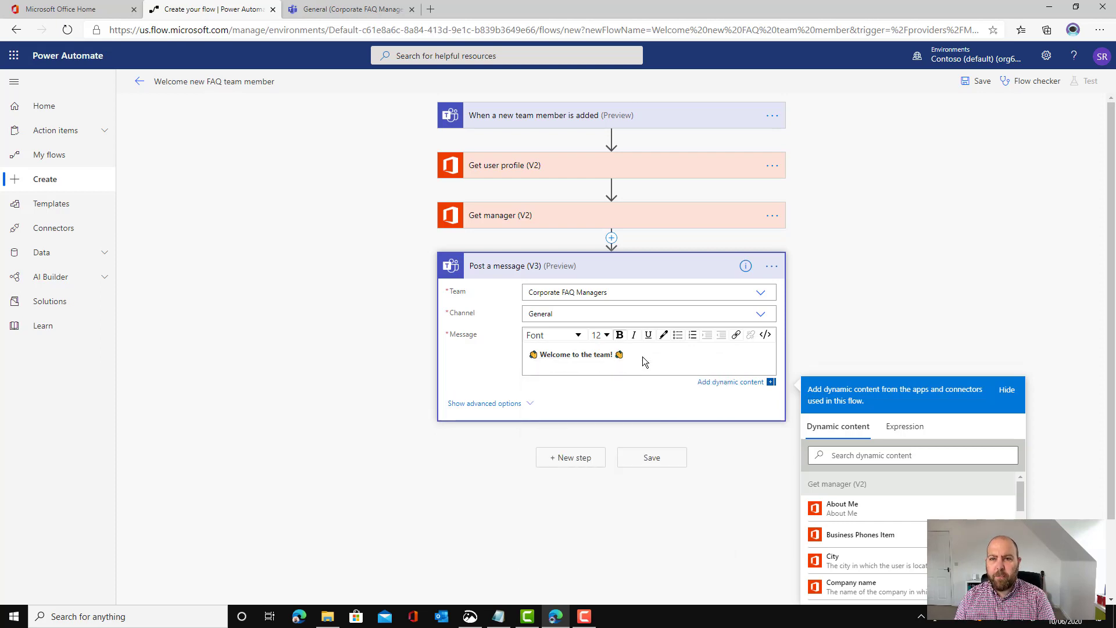
Write a non-bold welcome sentence inserting the member's and manager's Display Name tokens.
{"action": "left_click", "coordinate": [620, 336]}
{"action": "type", "text": "A warm welcome to"}
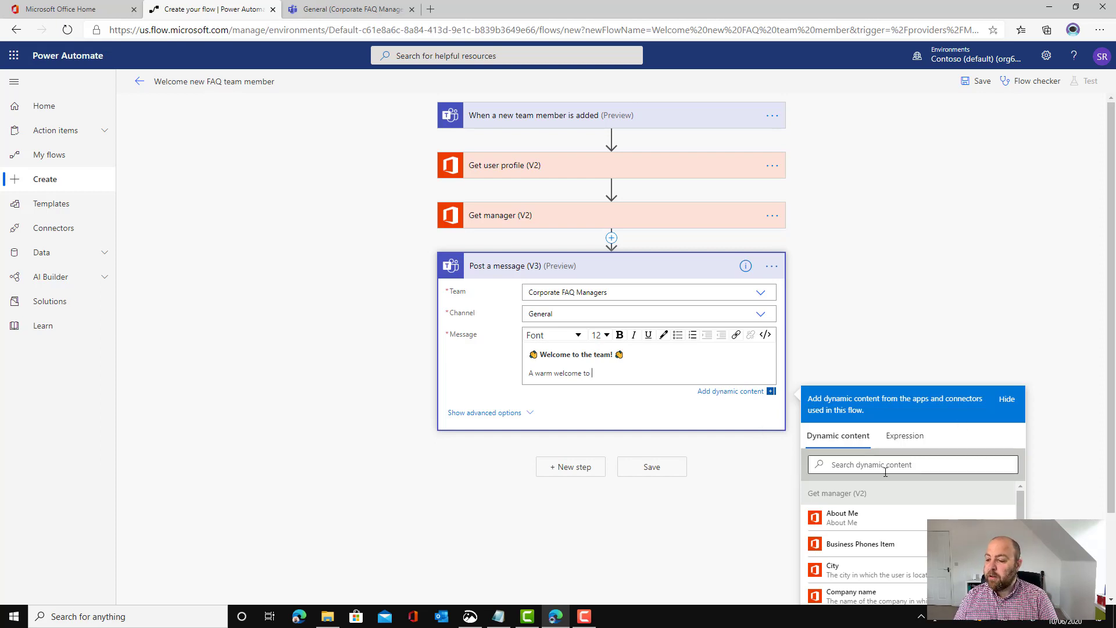
{"action": "scroll", "coordinate": [886, 471], "scroll_direction": "down", "scroll_amount": 2}
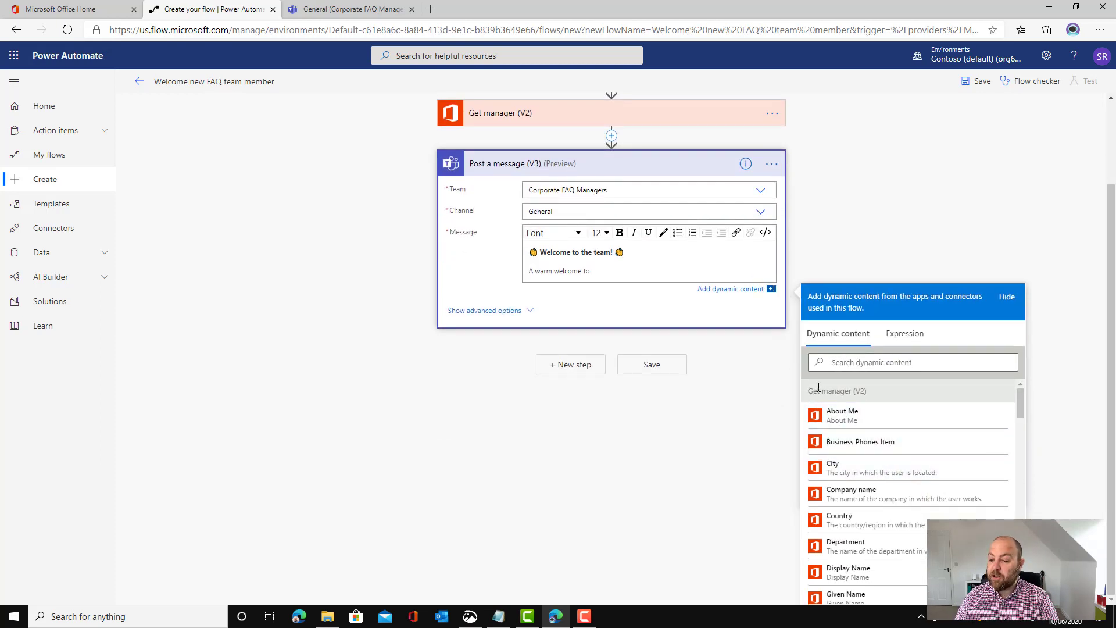
{"action": "scroll", "coordinate": [872, 411], "scroll_direction": "down", "scroll_amount": 5}
{"action": "scroll", "coordinate": [872, 411], "scroll_direction": "down", "scroll_amount": 10}
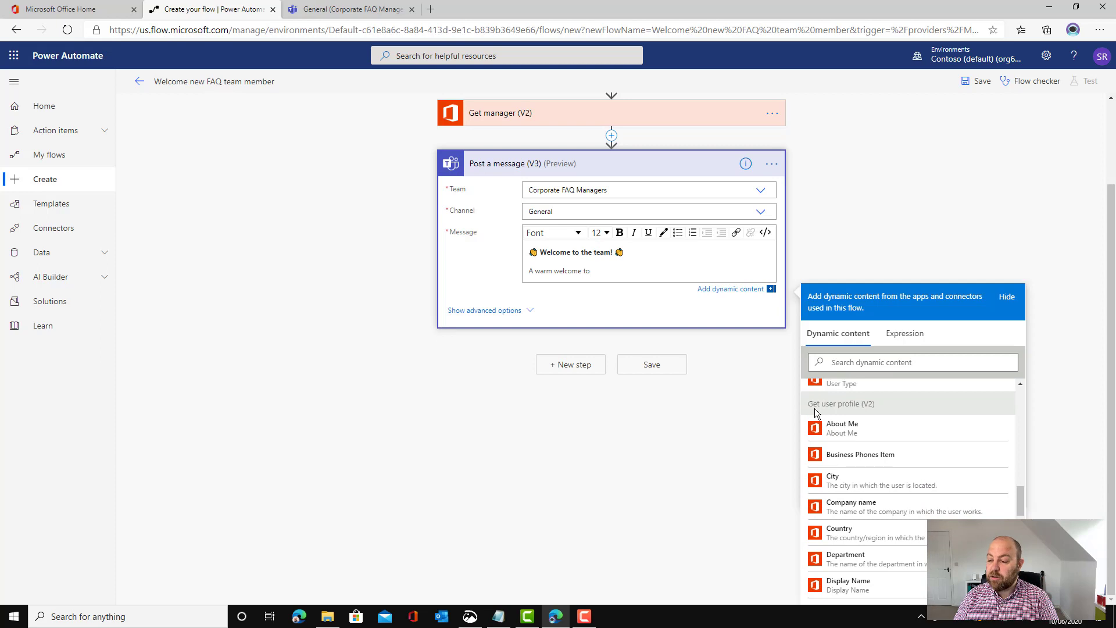
{"action": "scroll", "coordinate": [874, 502], "scroll_direction": "down", "scroll_amount": 1}
{"action": "scroll", "coordinate": [874, 501], "scroll_direction": "down", "scroll_amount": 1}
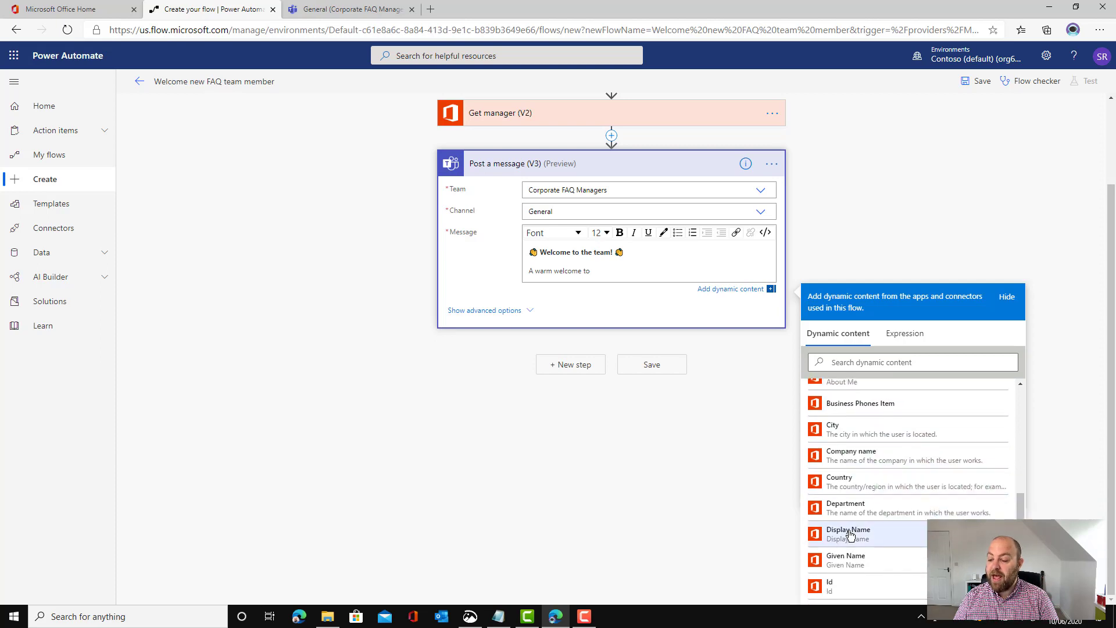
{"action": "left_click", "coordinate": [848, 535]}
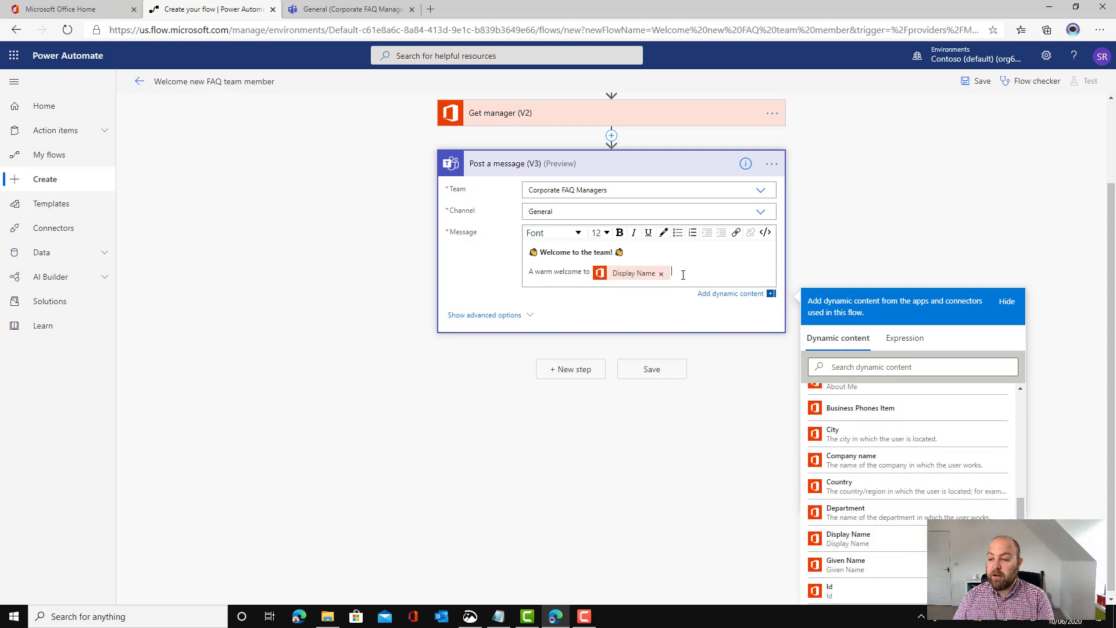
{"action": "type", "text": "who has"}
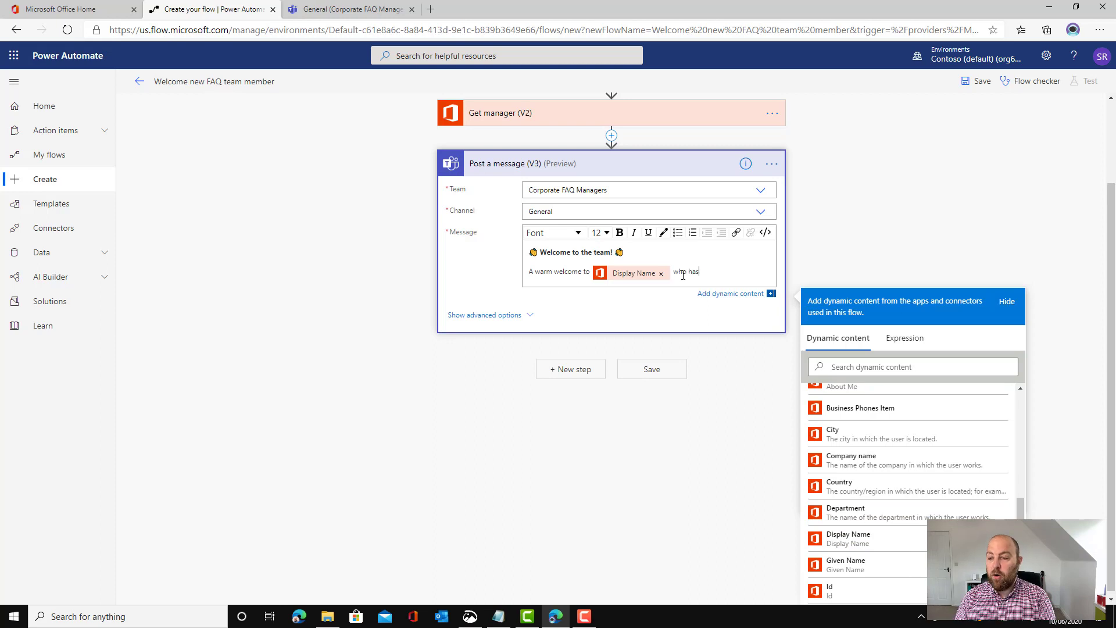
{"action": "type", "text": " joined the "}
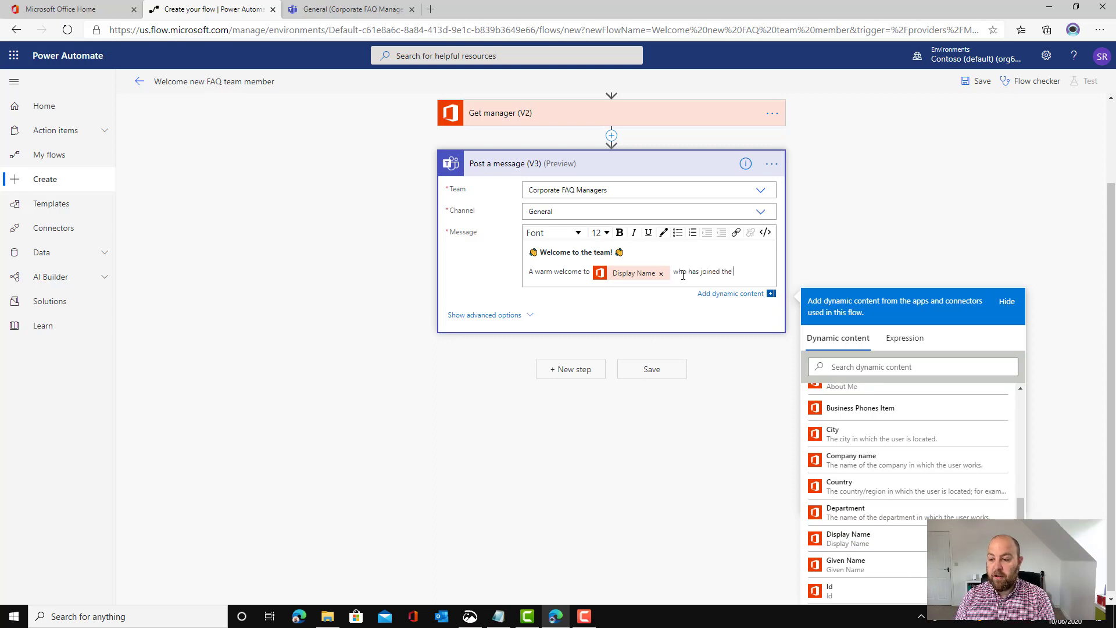
{"action": "type", "text": "best team in the"}
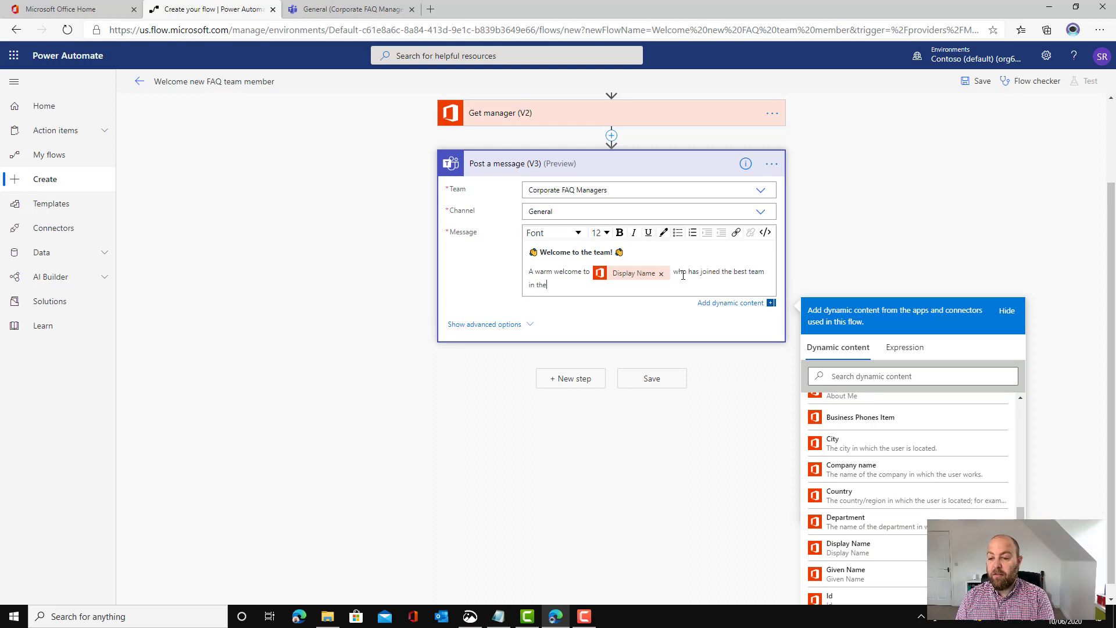
{"action": "type", "text": " world a"}
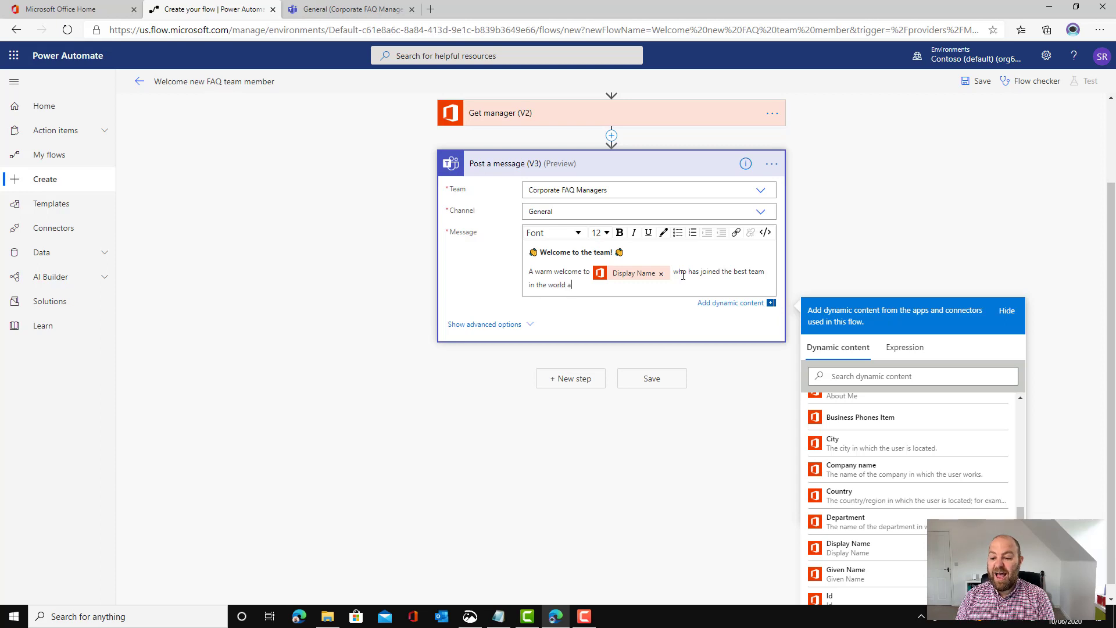
{"action": "type", "text": "nd is managed by"}
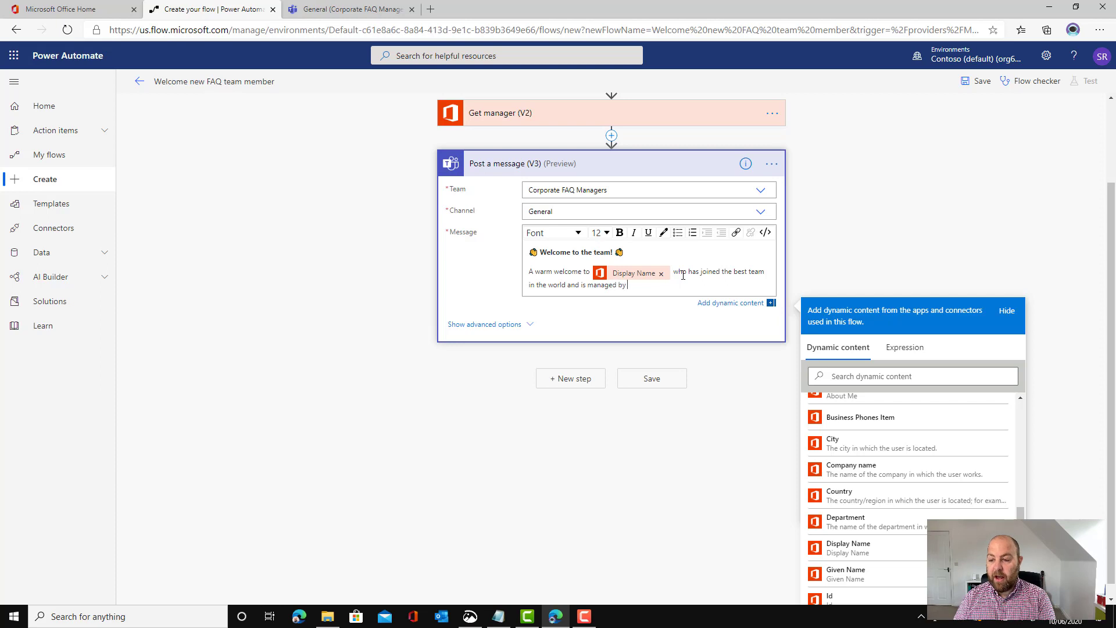
{"action": "scroll", "coordinate": [881, 449], "scroll_direction": "down", "scroll_amount": 7}
{"action": "scroll", "coordinate": [881, 446], "scroll_direction": "up", "scroll_amount": 4}
{"action": "scroll", "coordinate": [881, 447], "scroll_direction": "up", "scroll_amount": 6}
{"action": "scroll", "coordinate": [798, 399], "scroll_direction": "up", "scroll_amount": 2}
{"action": "scroll", "coordinate": [880, 499], "scroll_direction": "down", "scroll_amount": 3}
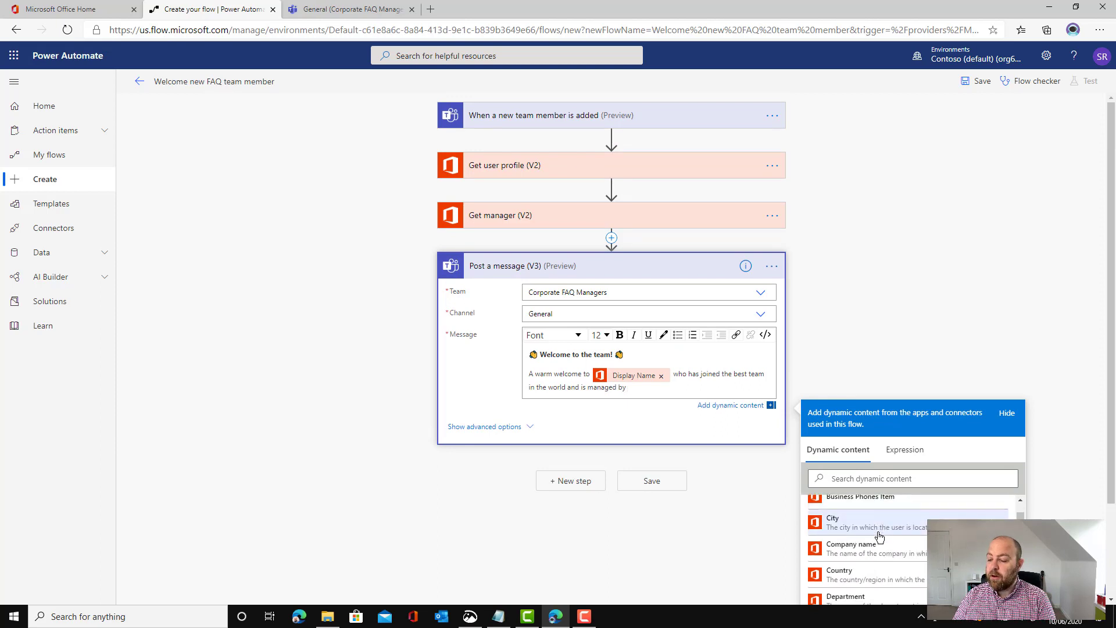
{"action": "left_click", "coordinate": [845, 539]}
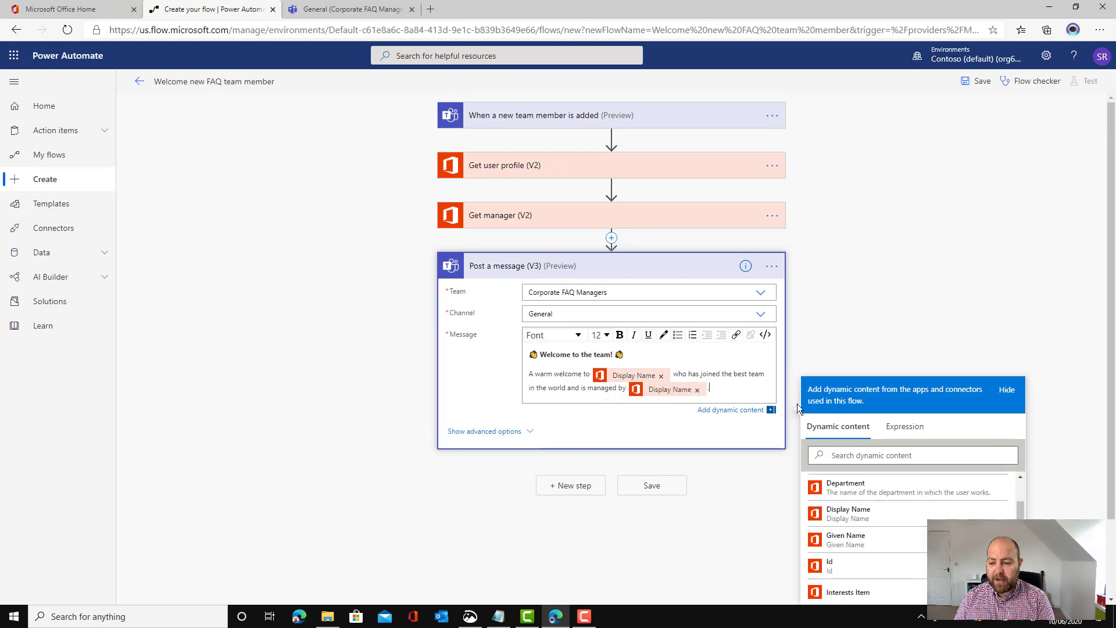
{"action": "type", "text": "."}
Paste the copied FAQ team description paragraph on a new line.
{"action": "key", "text": "Return"}
{"action": "key", "text": "Return"}
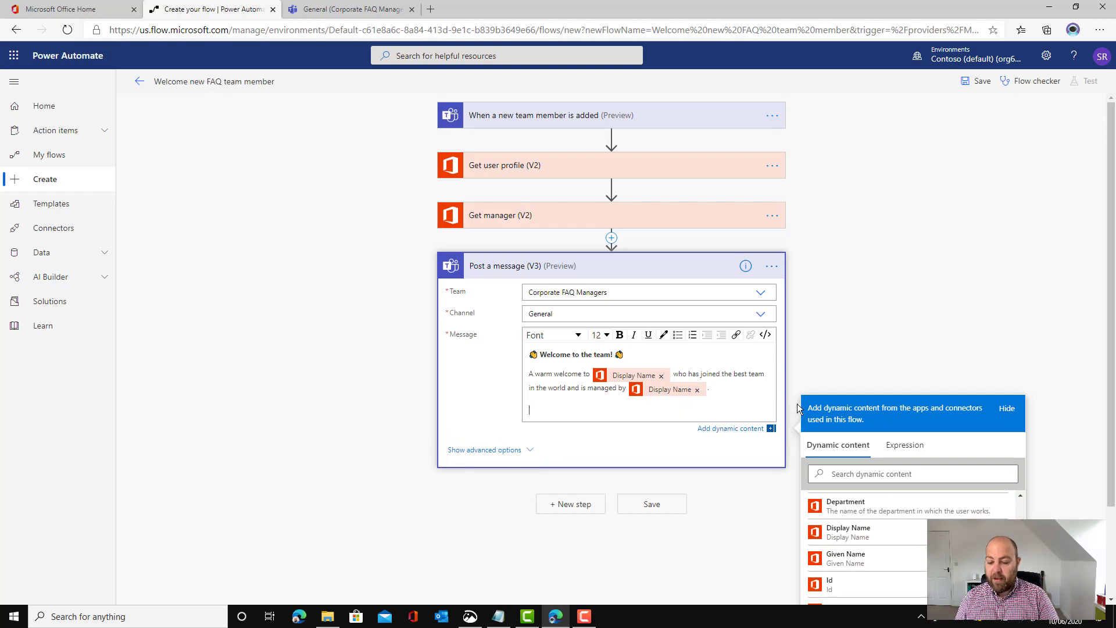
{"action": "key", "text": "super+v"}
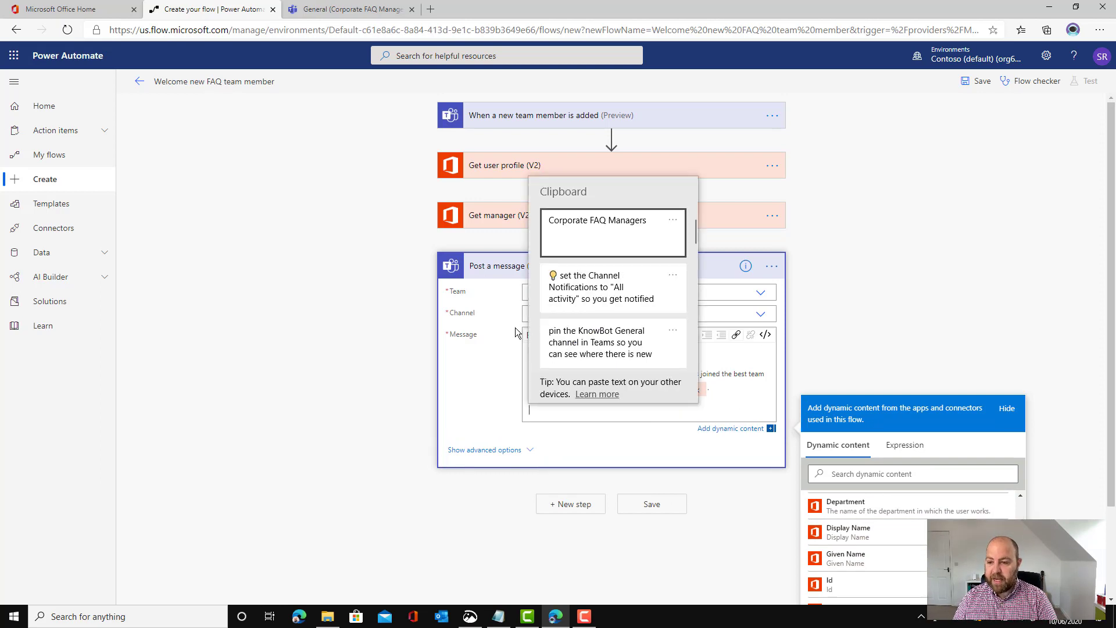
{"action": "key", "text": "Down"}
{"action": "key", "text": "Down"}
{"action": "key", "text": "Down"}
{"action": "key", "text": "Return"}
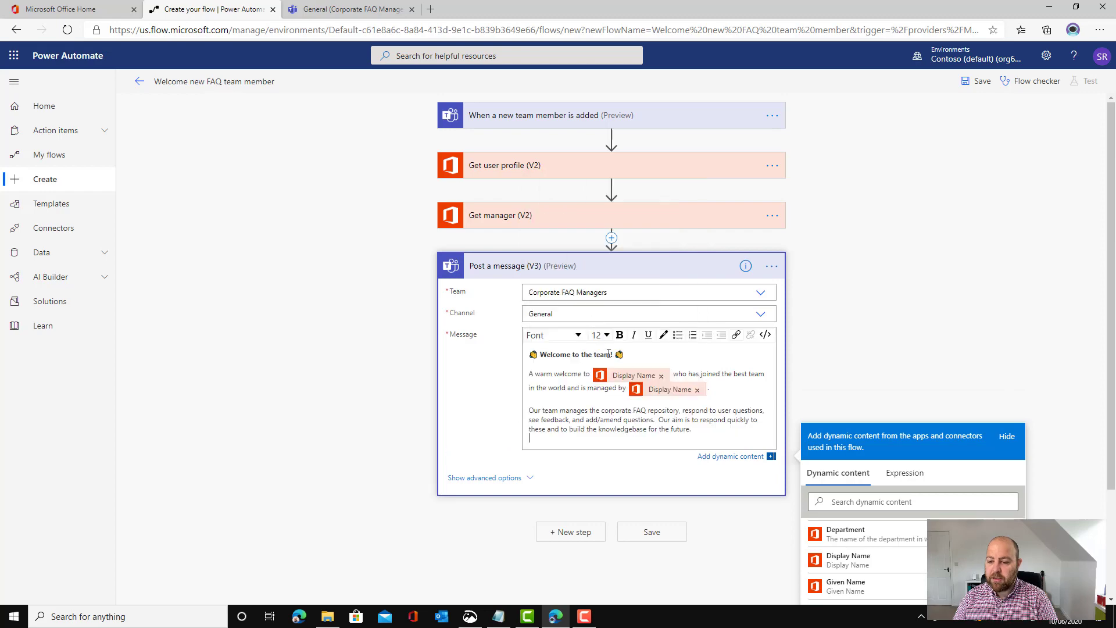
Add a 'Top tips' heading below the paragraph.
{"action": "scroll", "coordinate": [605, 401], "scroll_direction": "down", "scroll_amount": 3}
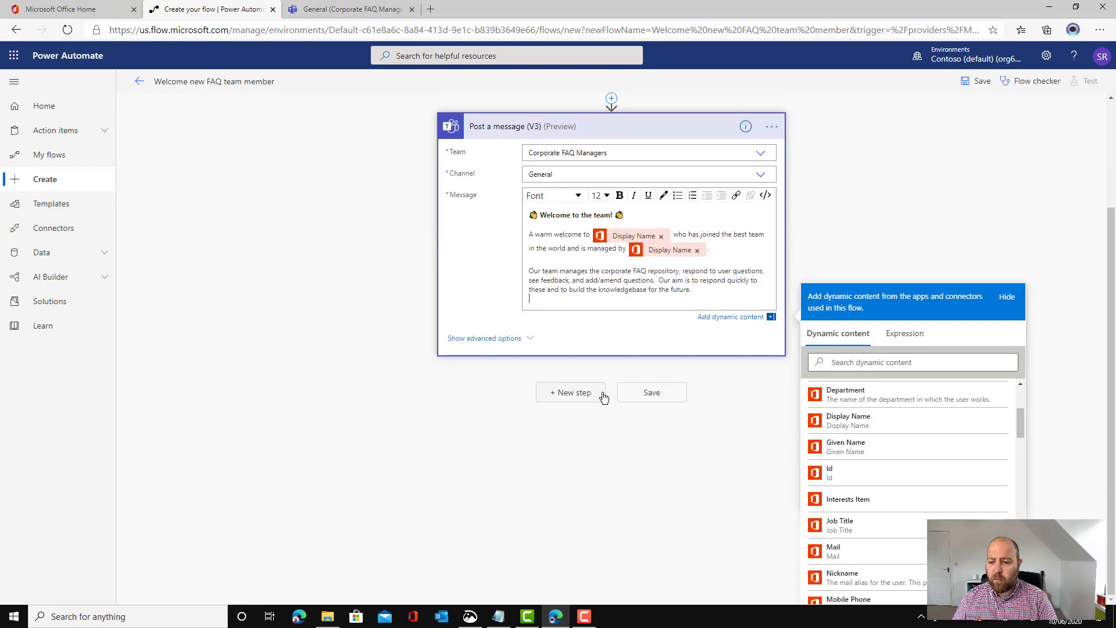
{"action": "key", "text": "Return"}
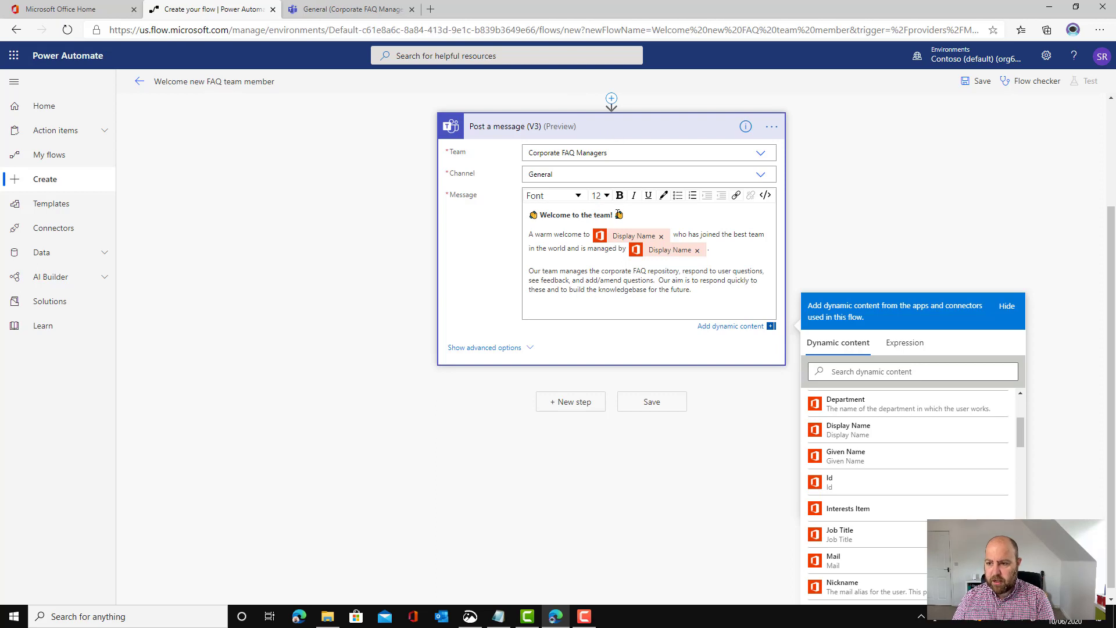
{"action": "type", "text": "Top tips"}
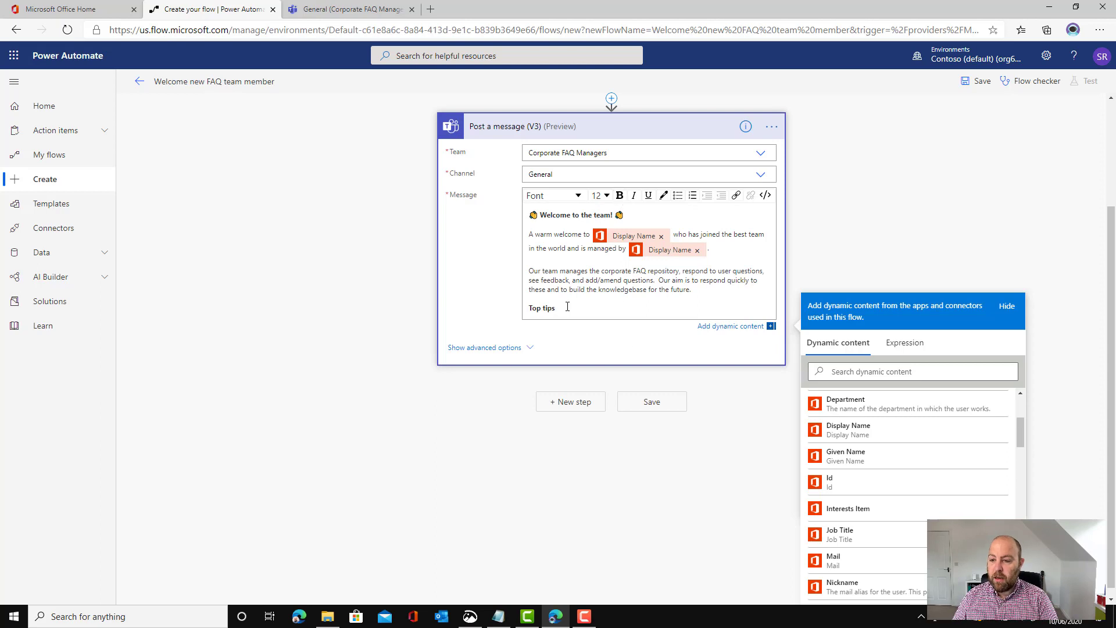
List the tips under Top tips: pushpin-marked KnowBot General channel pin tip, then channel notification tips.
{"action": "key", "text": "Return"}
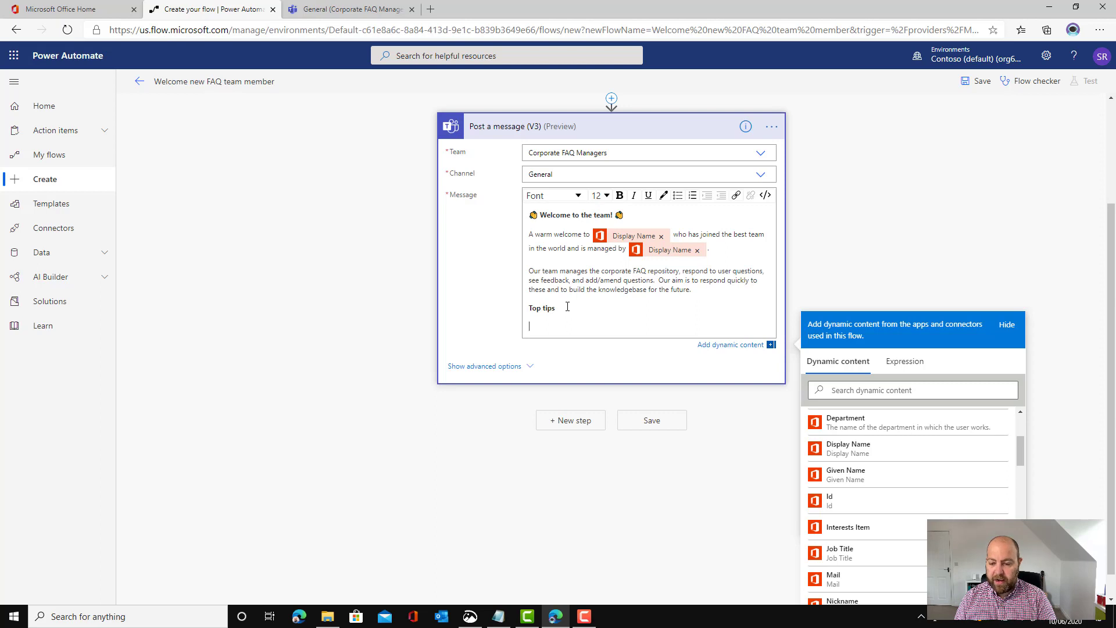
{"action": "key", "text": "super+period"}
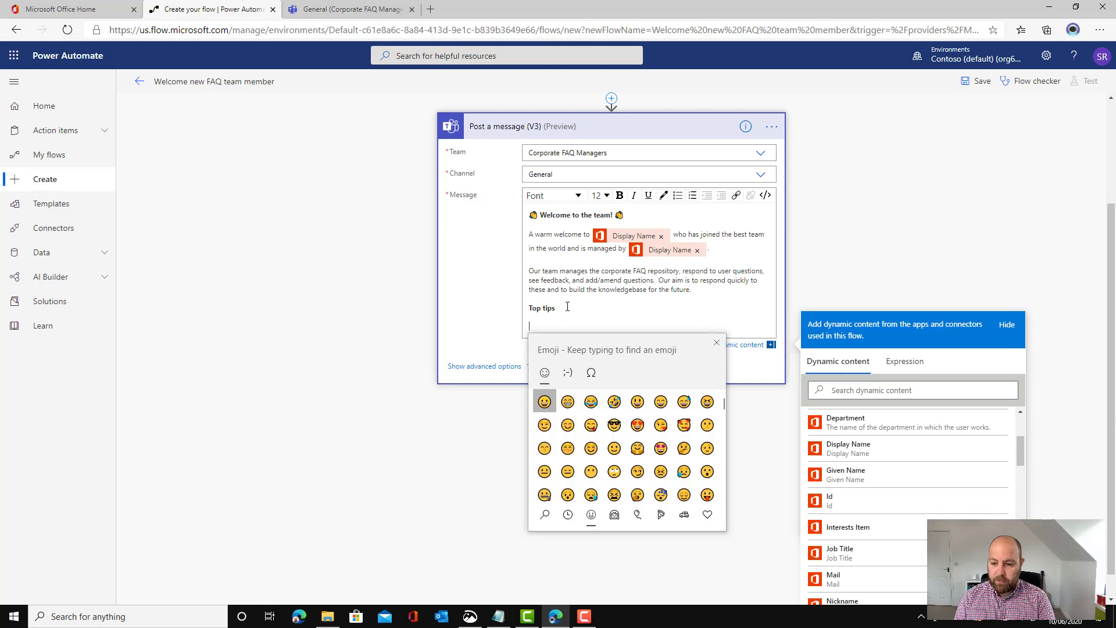
{"action": "type", "text": "pin"}
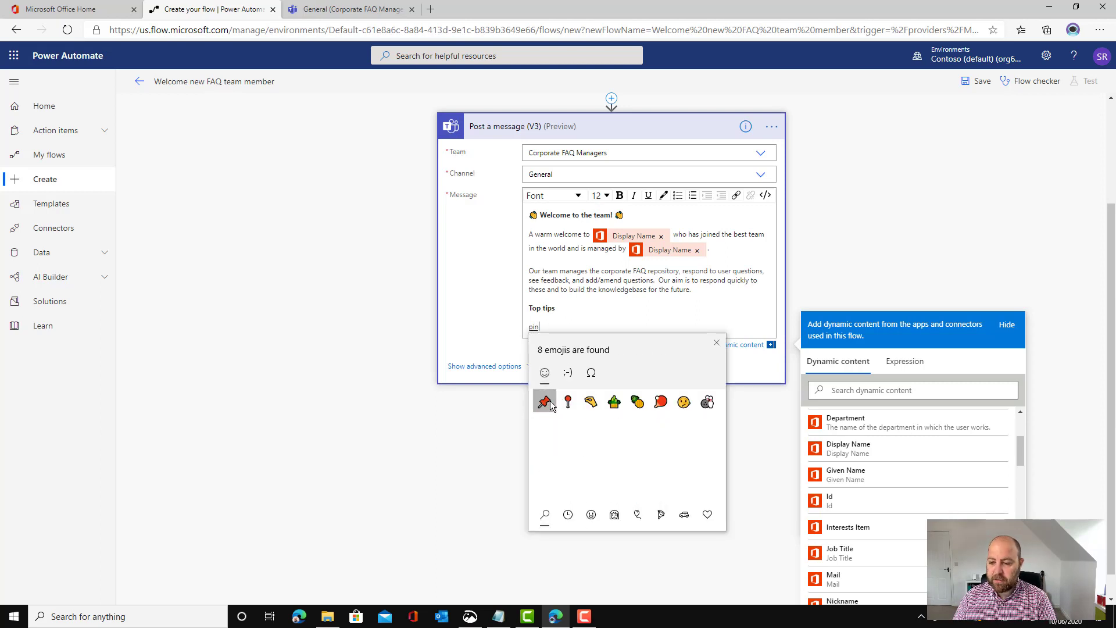
{"action": "left_click", "coordinate": [546, 403]}
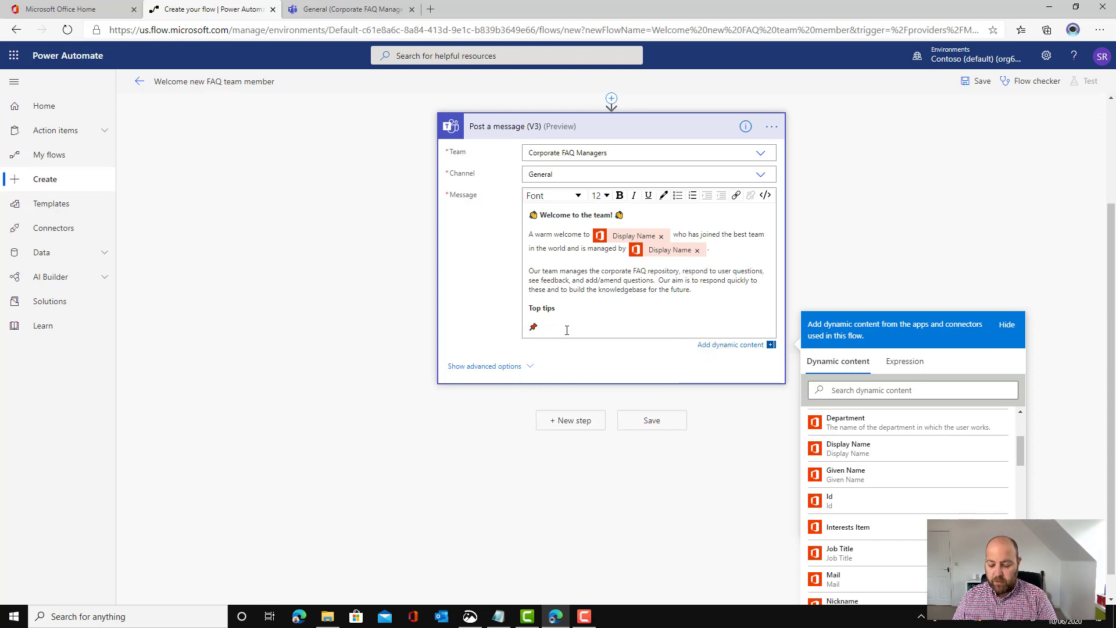
{"action": "key", "text": "super+v"}
{"action": "left_click", "coordinate": [604, 500]}
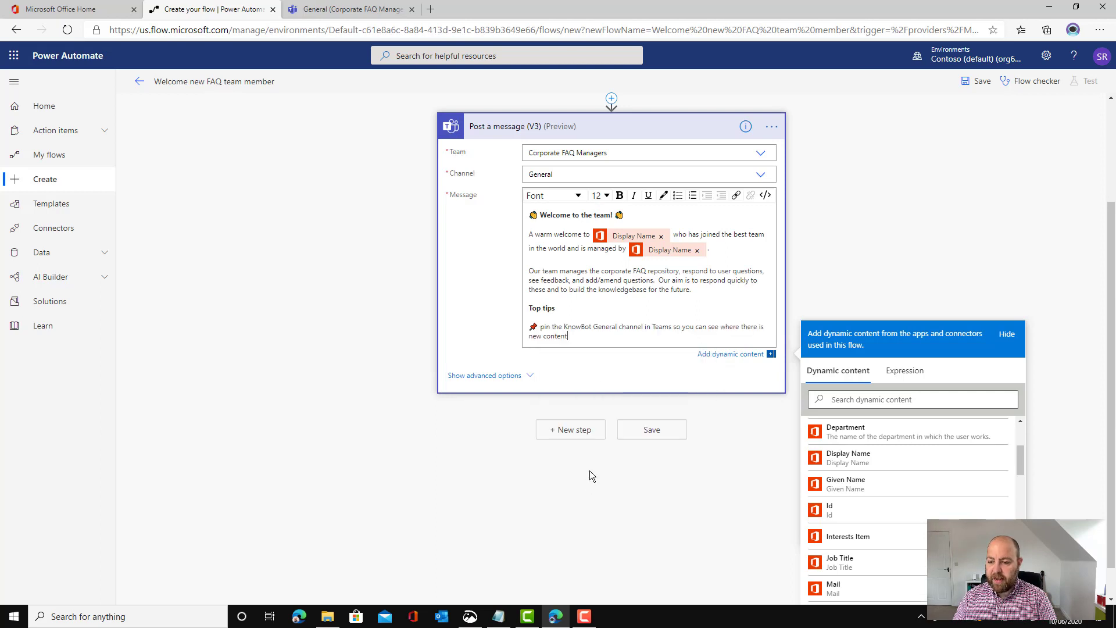
{"action": "key", "text": "Return"}
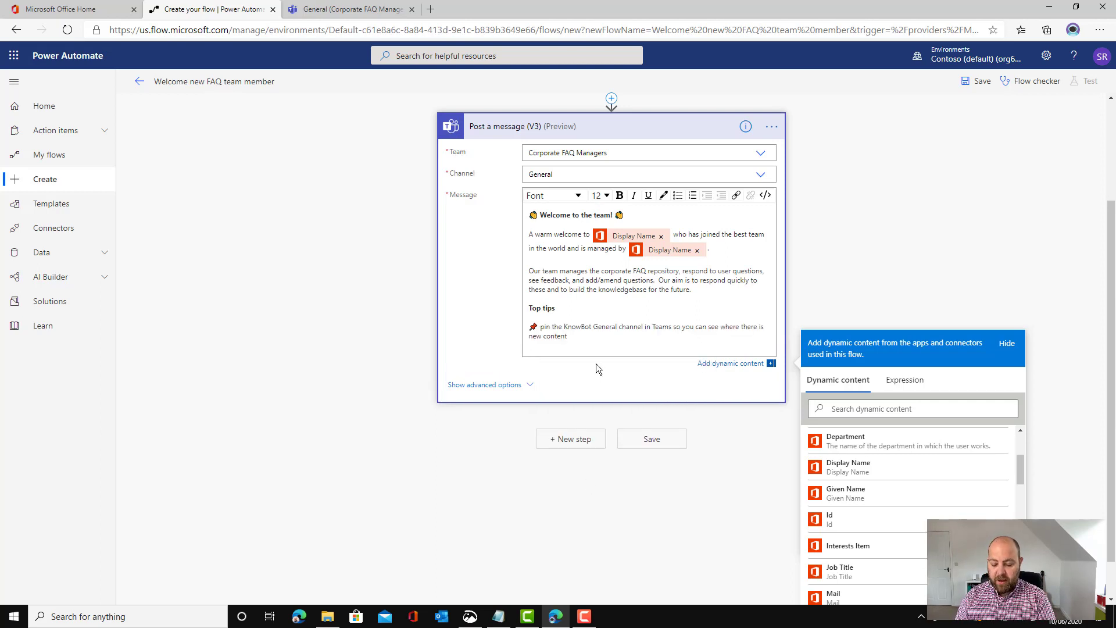
{"action": "key", "text": "super+v"}
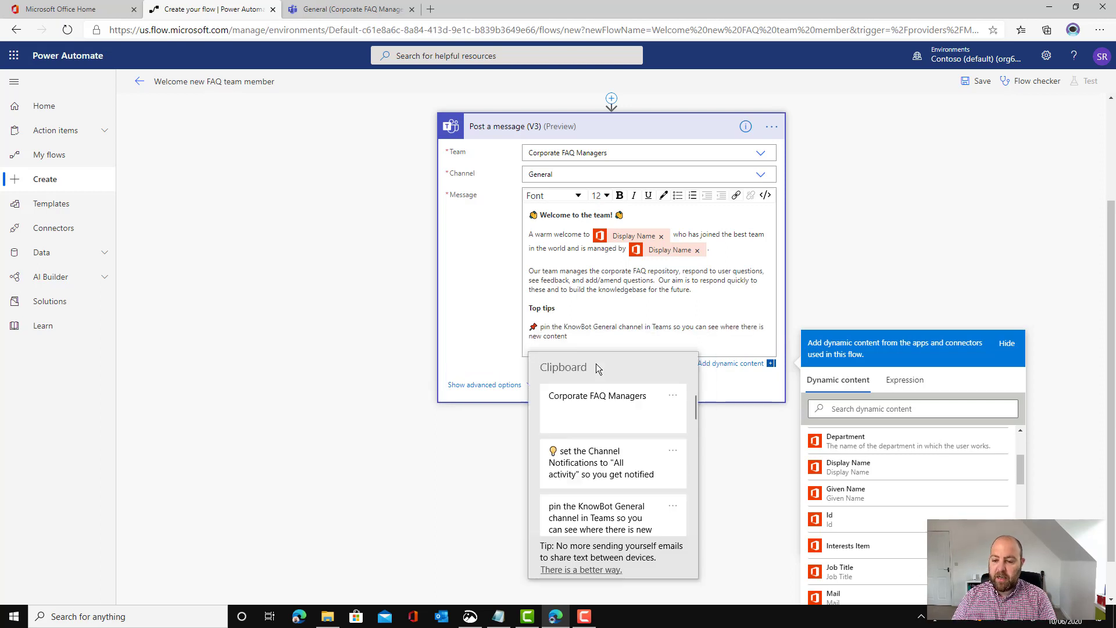
{"action": "left_click", "coordinate": [590, 464]}
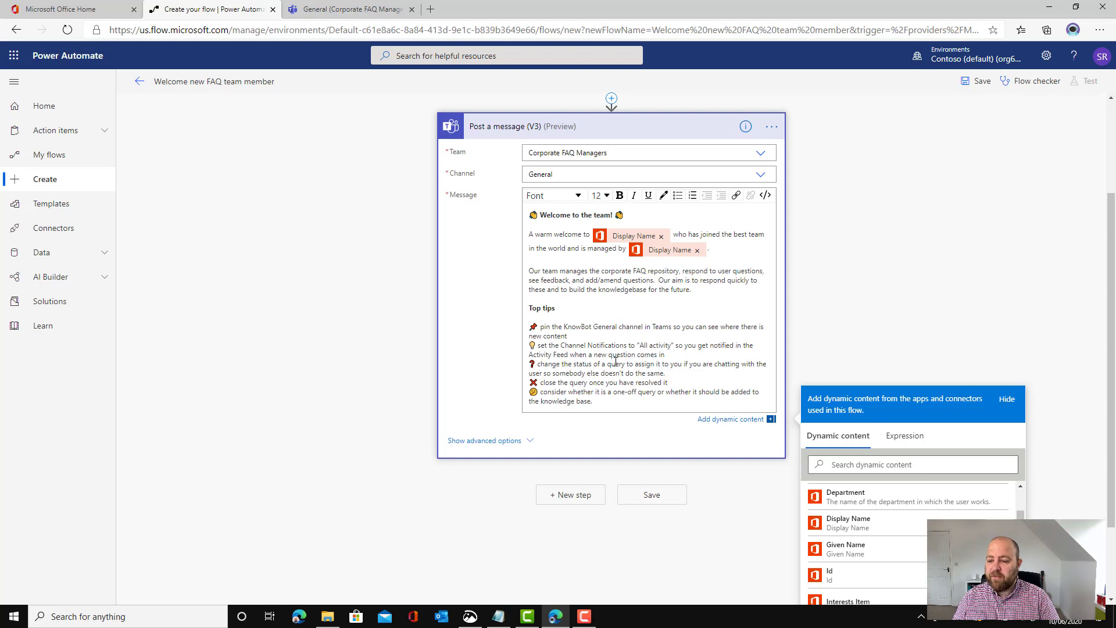
Save the Welcome new FAQ team member flow and exit to its details page showing Status On.
{"action": "left_click", "coordinate": [652, 496]}
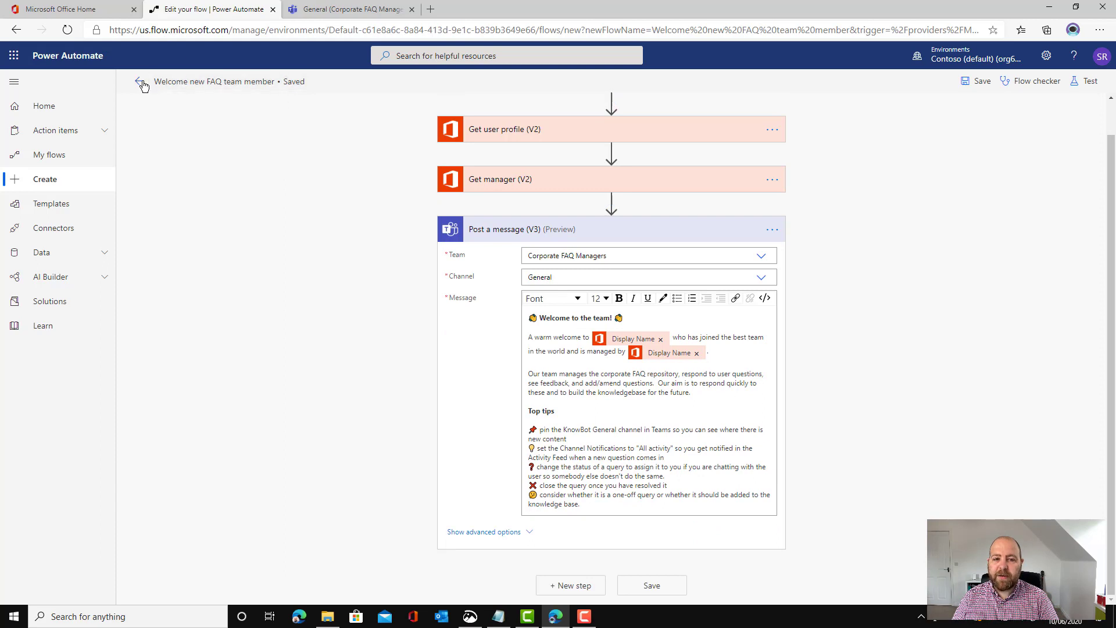
{"action": "left_click", "coordinate": [140, 81]}
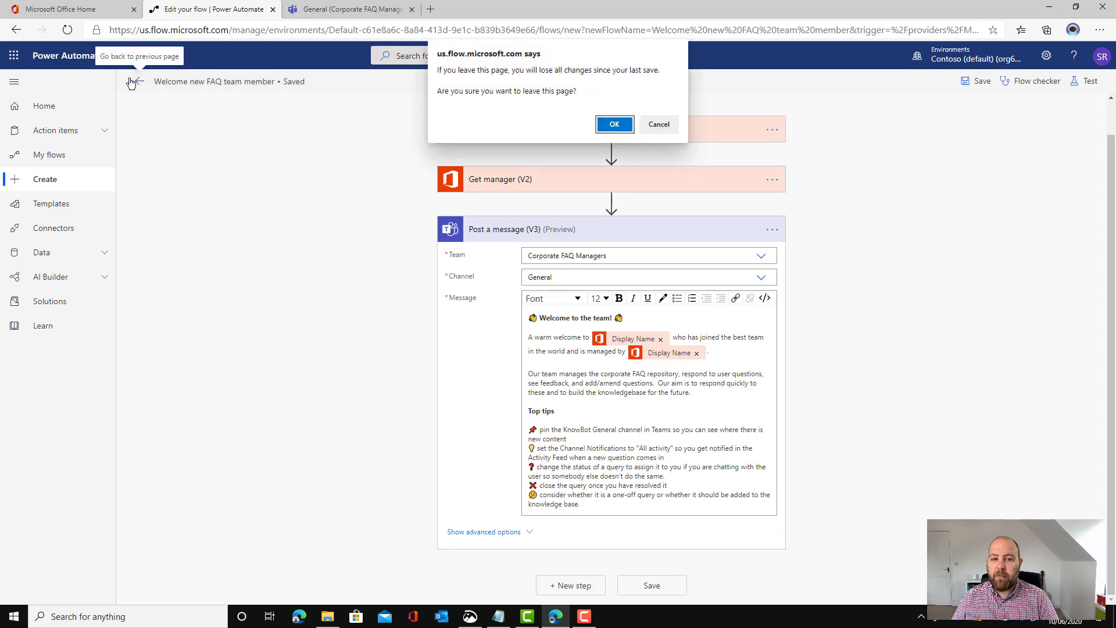
{"action": "left_click", "coordinate": [614, 124]}
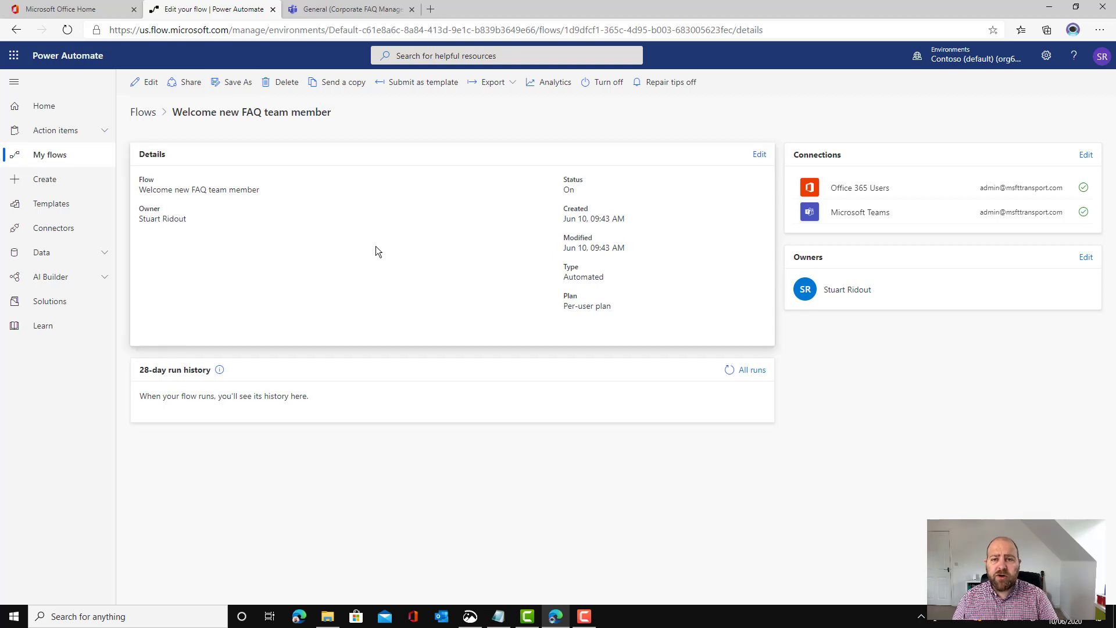
Search for a person and add them as a member of the Corporate FAQ Managers team.
{"action": "left_click", "coordinate": [345, 12]}
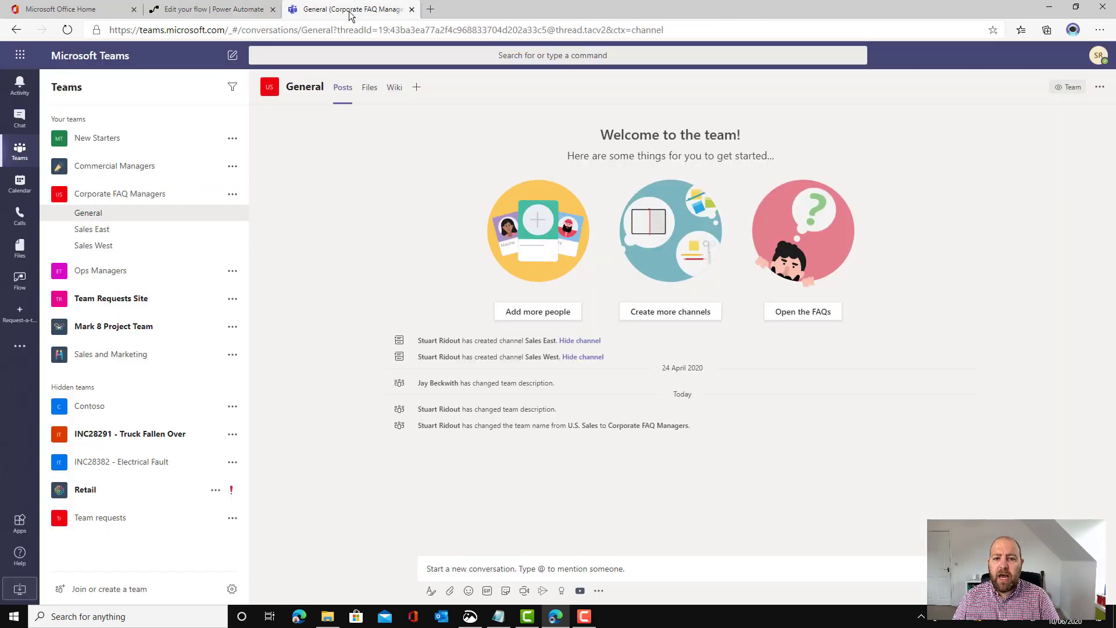
{"action": "left_click", "coordinate": [233, 195]}
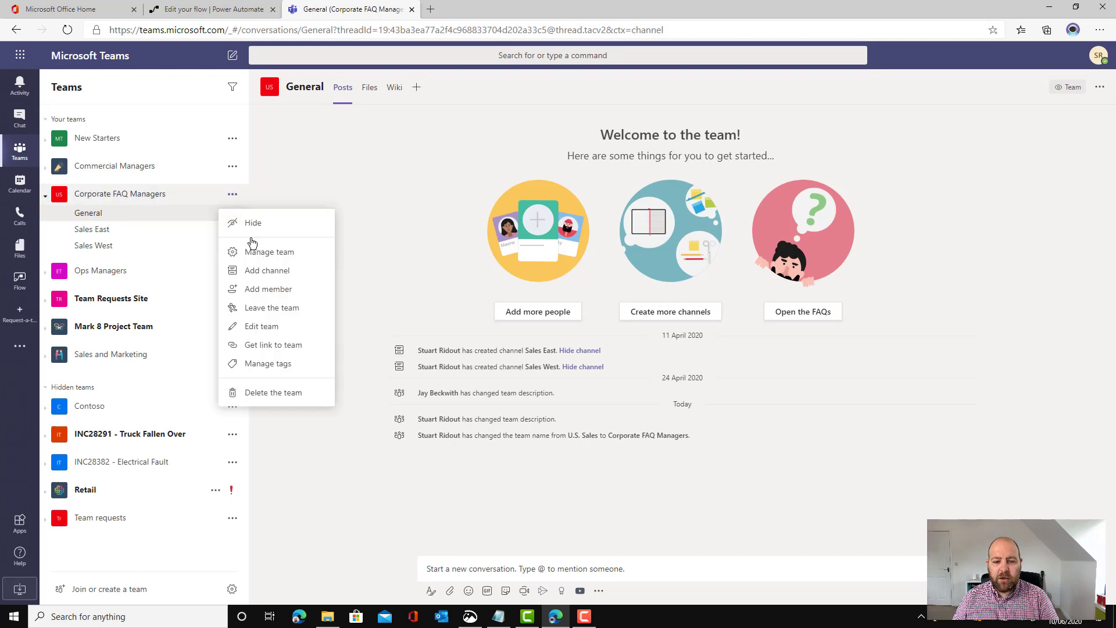
{"action": "left_click", "coordinate": [263, 287]}
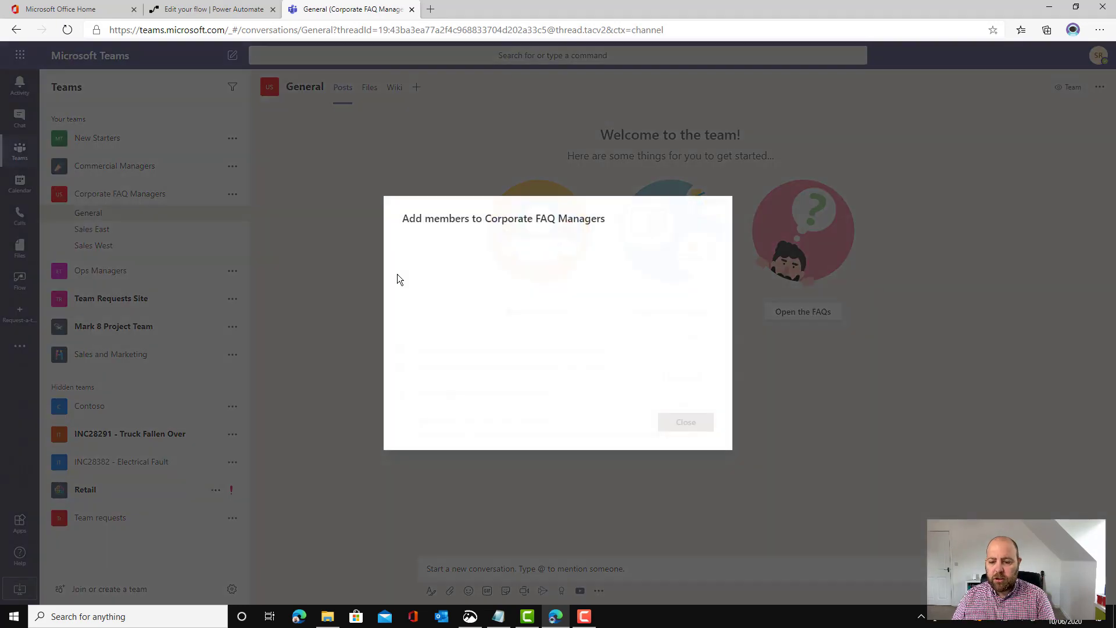
{"action": "type", "text": "nesto"}
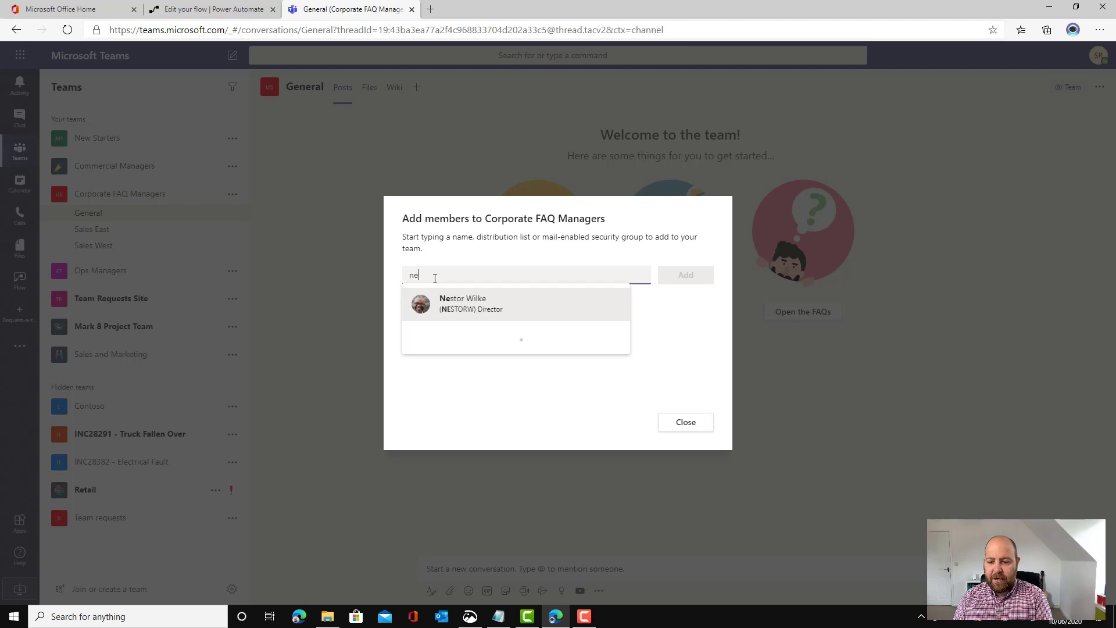
{"action": "left_click", "coordinate": [448, 301]}
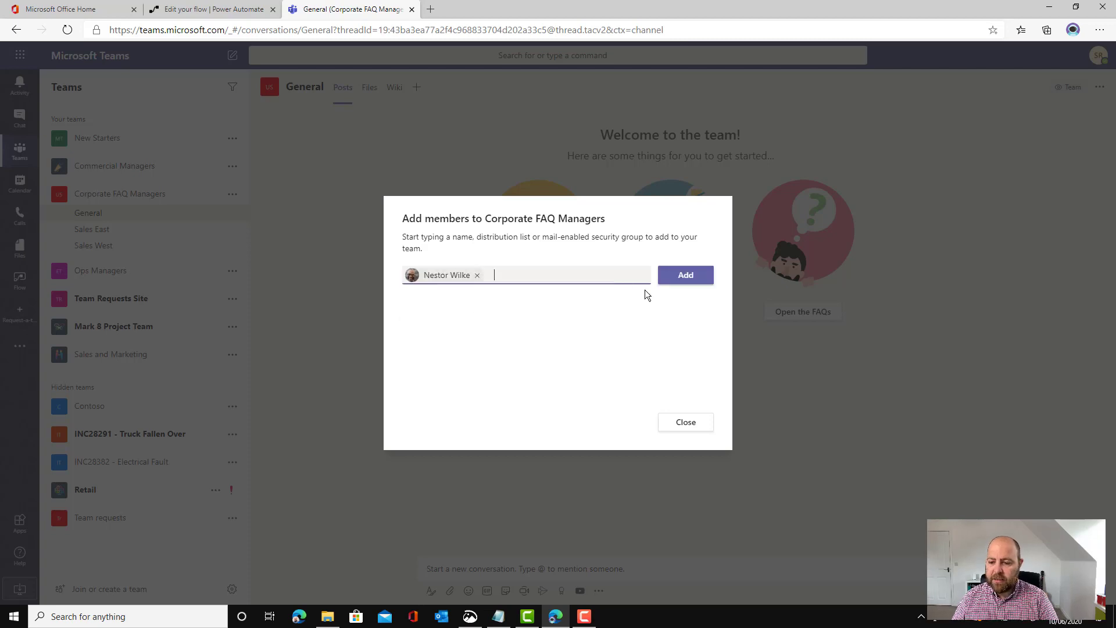
{"action": "left_click", "coordinate": [692, 283]}
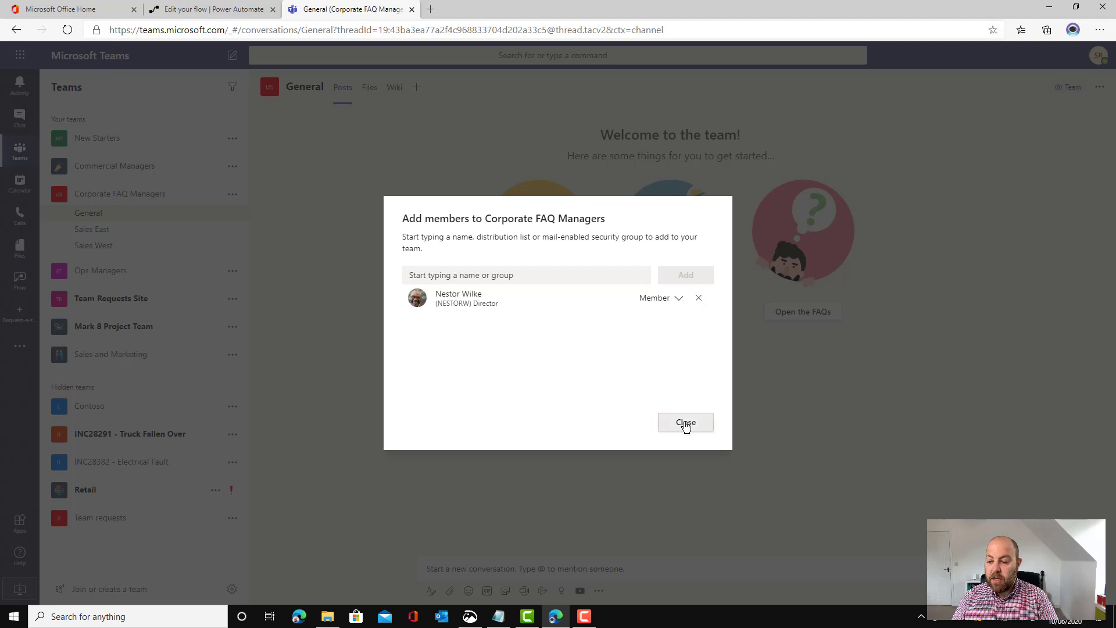
{"action": "left_click", "coordinate": [686, 423]}
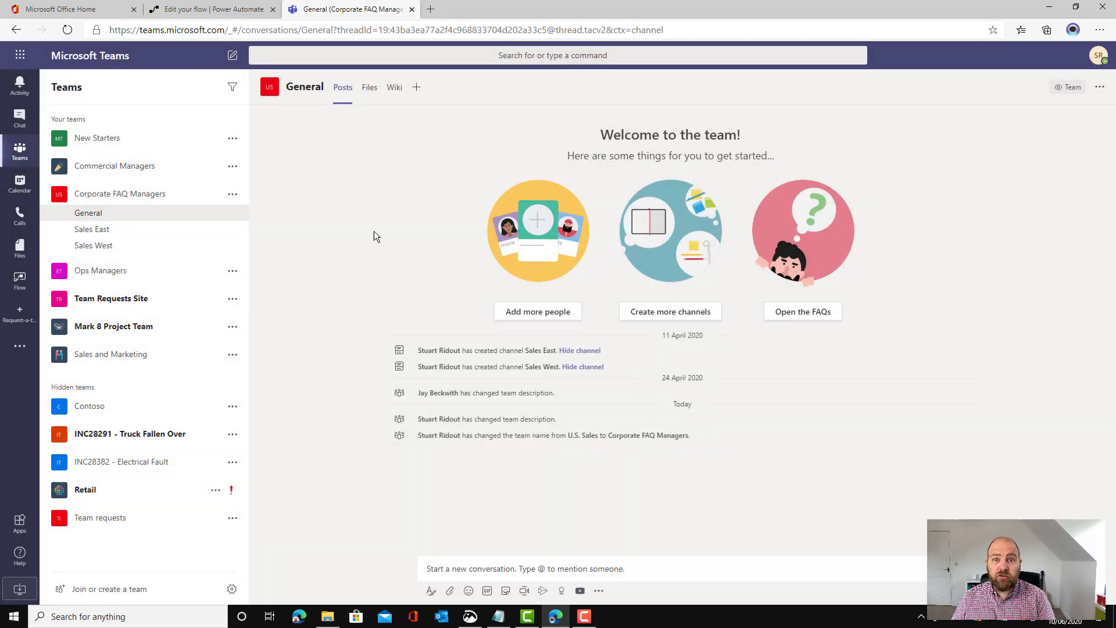
Open the Welcome new FAQ team member flow from My flows and refresh its 28-day run history.
{"action": "left_click", "coordinate": [212, 9]}
{"action": "left_click", "coordinate": [56, 110]}
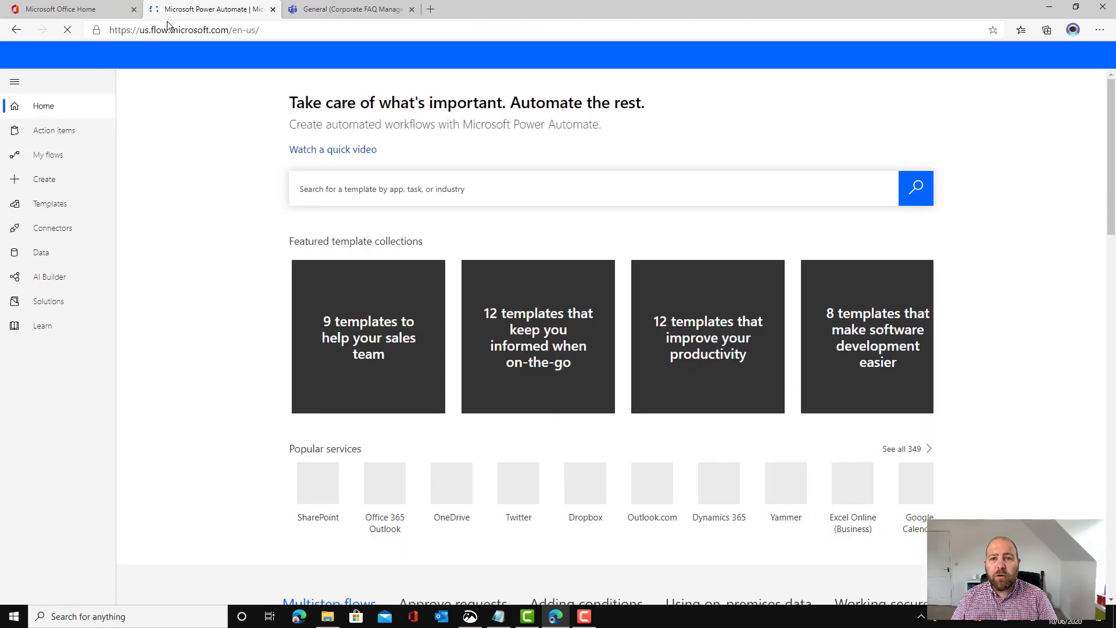
{"action": "left_click", "coordinate": [38, 156]}
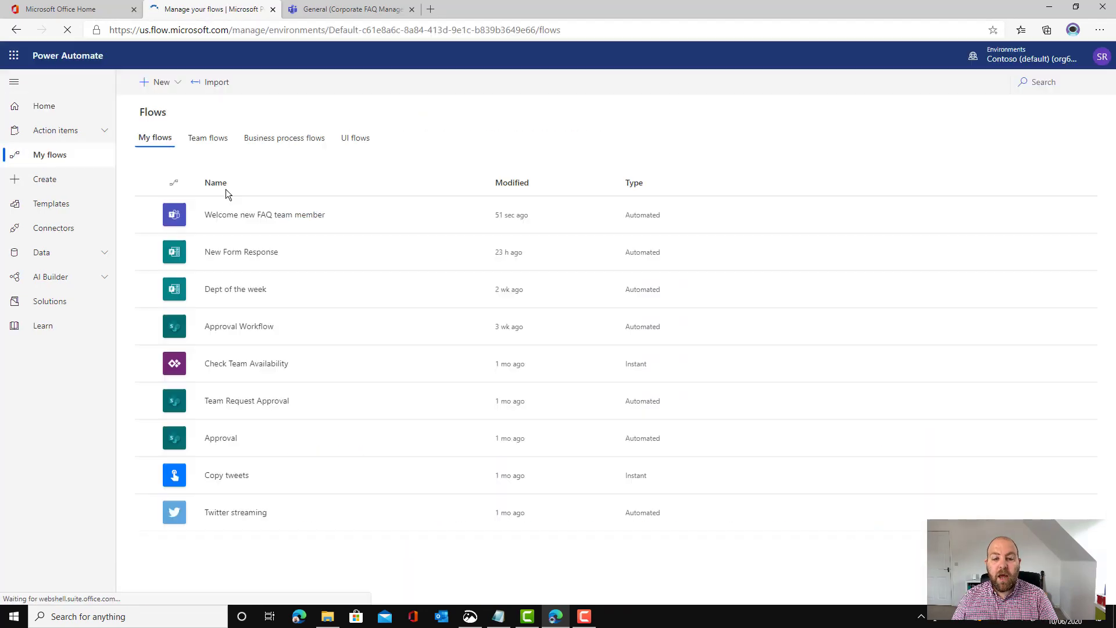
{"action": "left_click", "coordinate": [244, 216]}
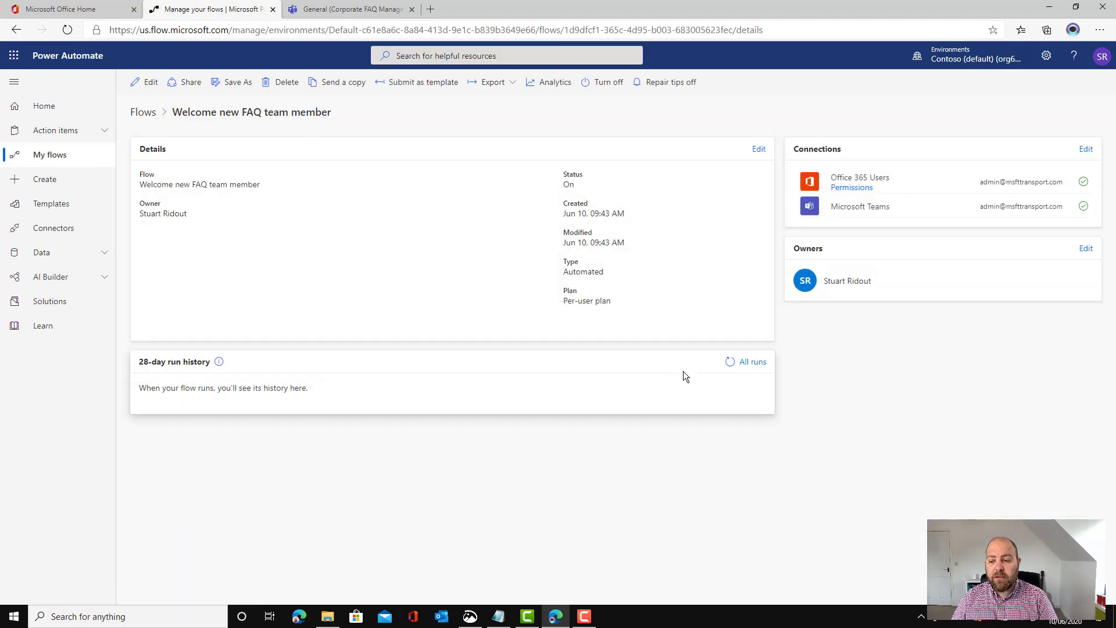
{"action": "left_click", "coordinate": [730, 362]}
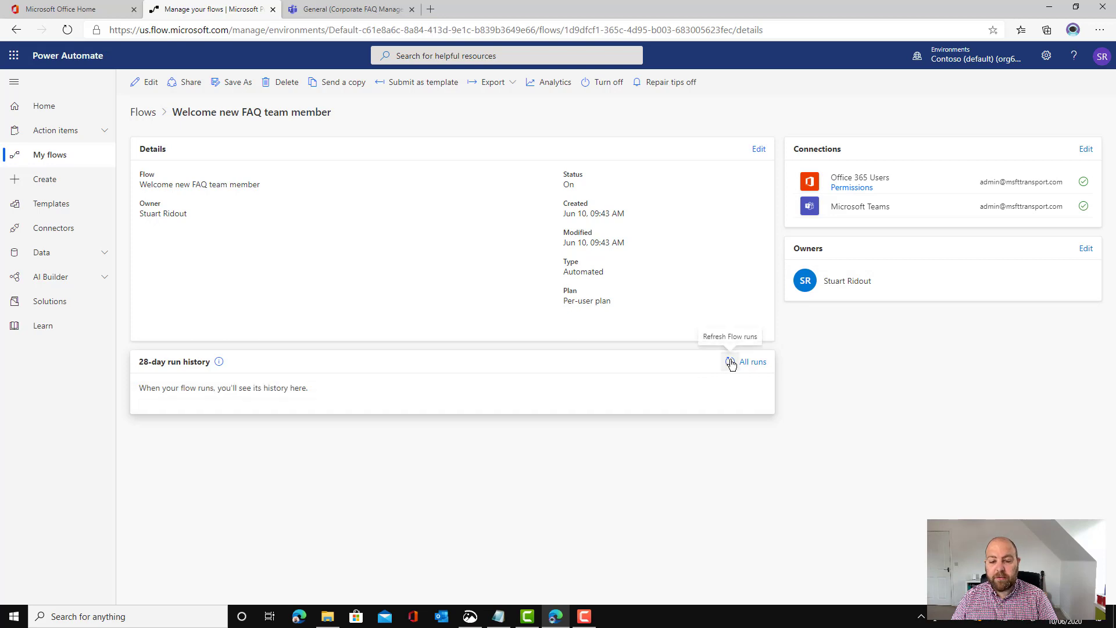
{"action": "left_click", "coordinate": [731, 362]}
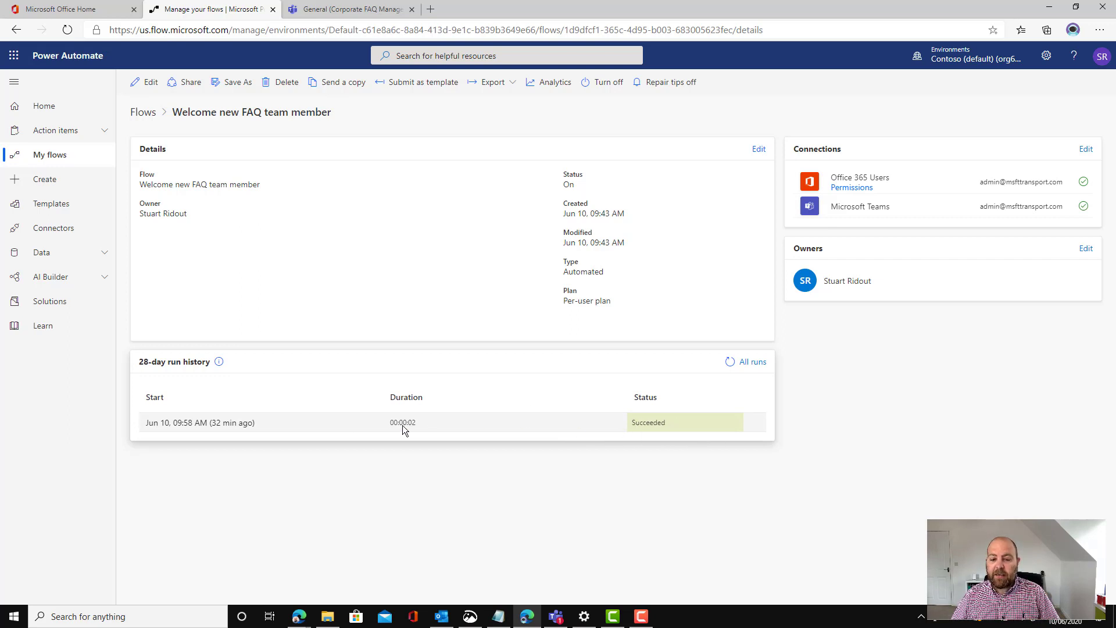
Inspect the Succeeded run's trigger and user profile step details, then return to the flow page.
{"action": "left_click", "coordinate": [199, 424]}
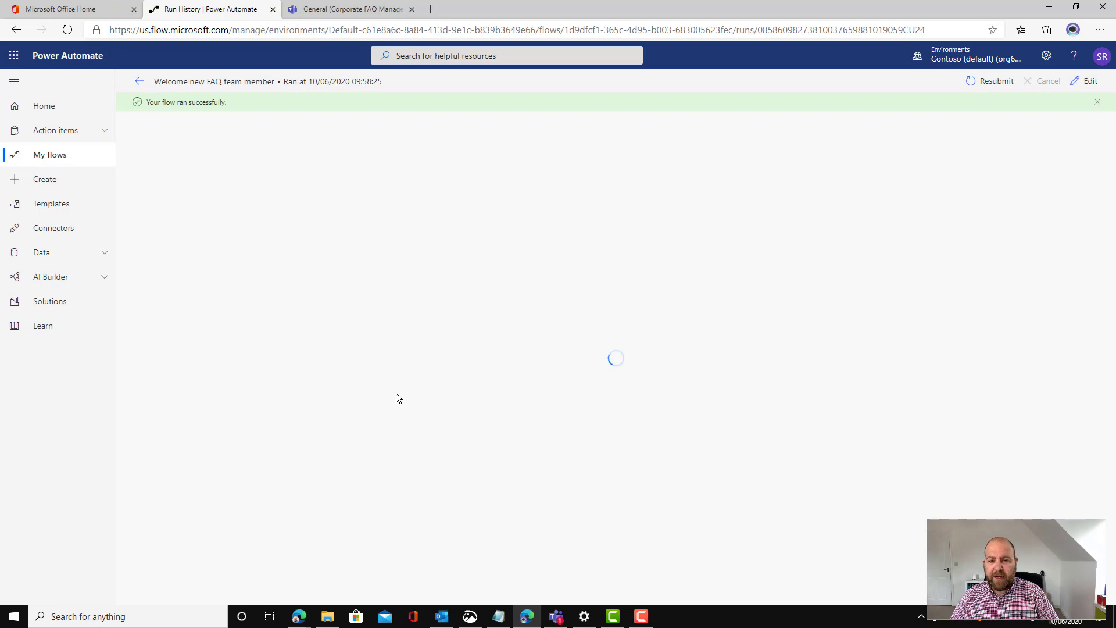
{"action": "left_click", "coordinate": [507, 140]}
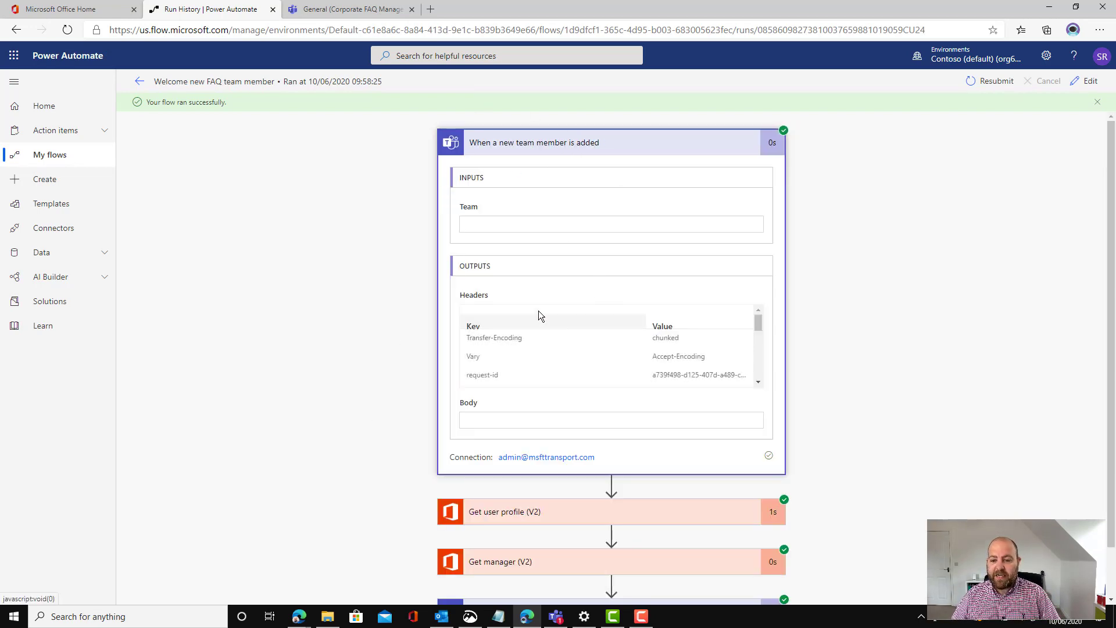
{"action": "scroll", "coordinate": [499, 268], "scroll_direction": "down", "scroll_amount": 2}
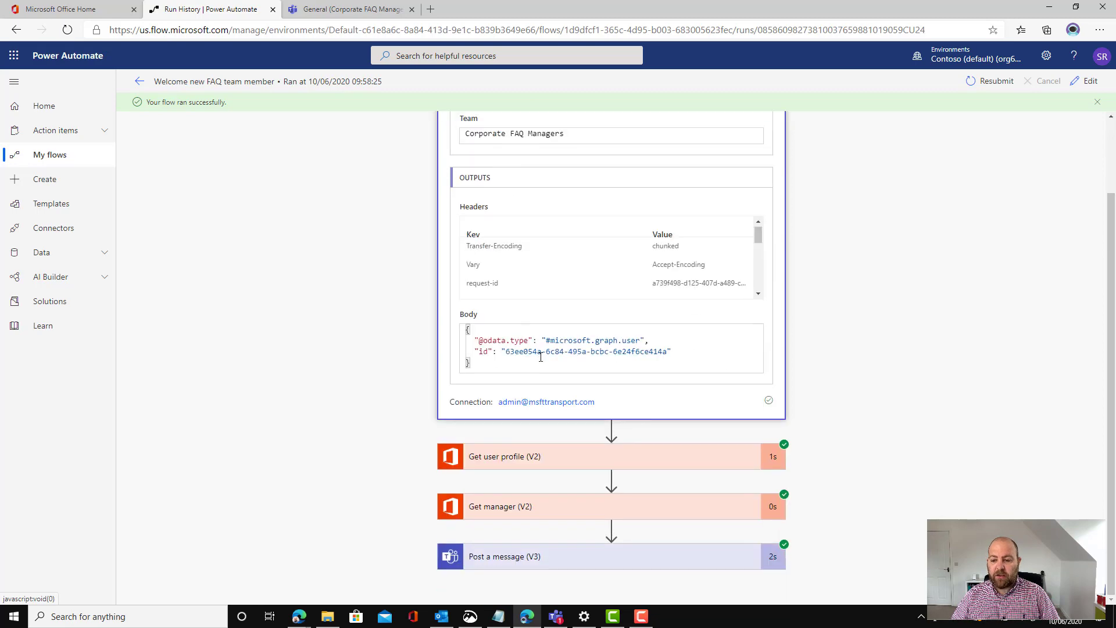
{"action": "left_click", "coordinate": [540, 459]}
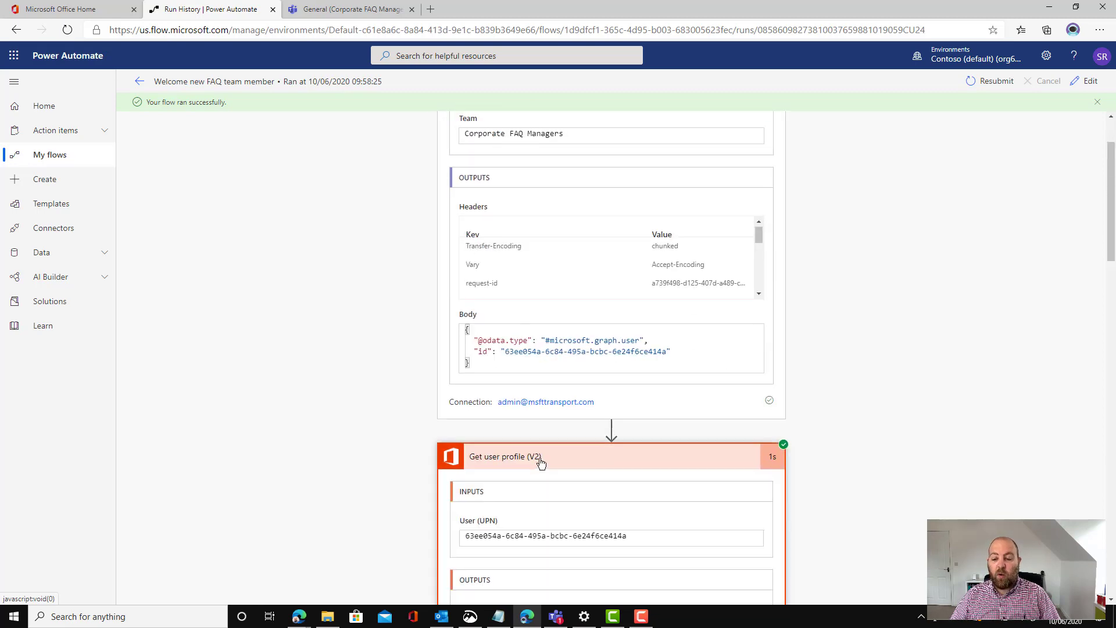
{"action": "scroll", "coordinate": [541, 463], "scroll_direction": "down", "scroll_amount": 12}
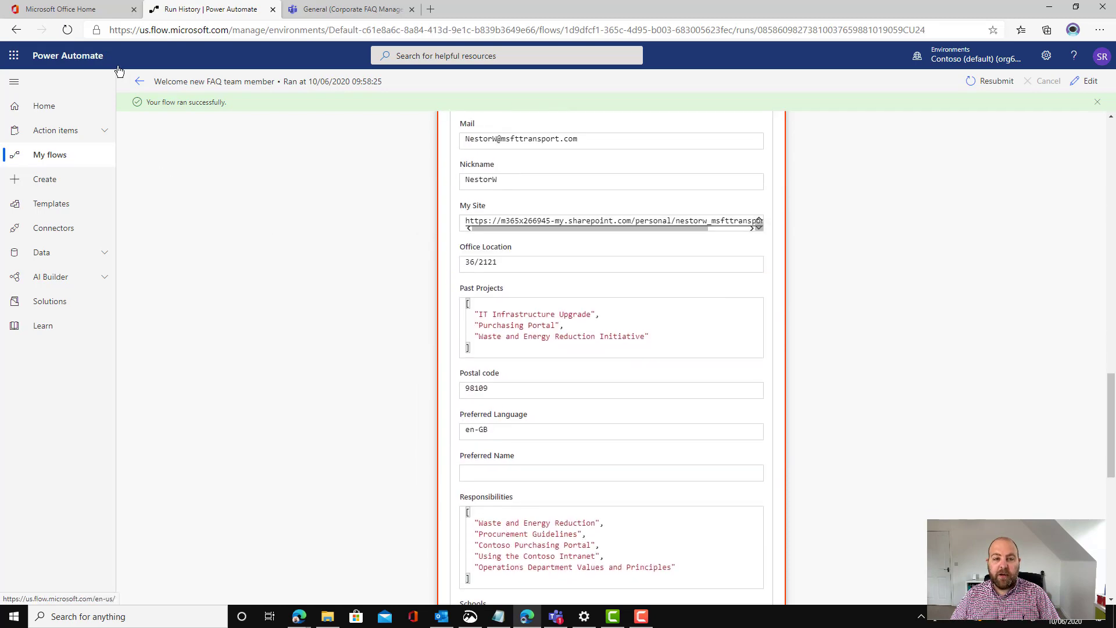
{"action": "left_click", "coordinate": [145, 83]}
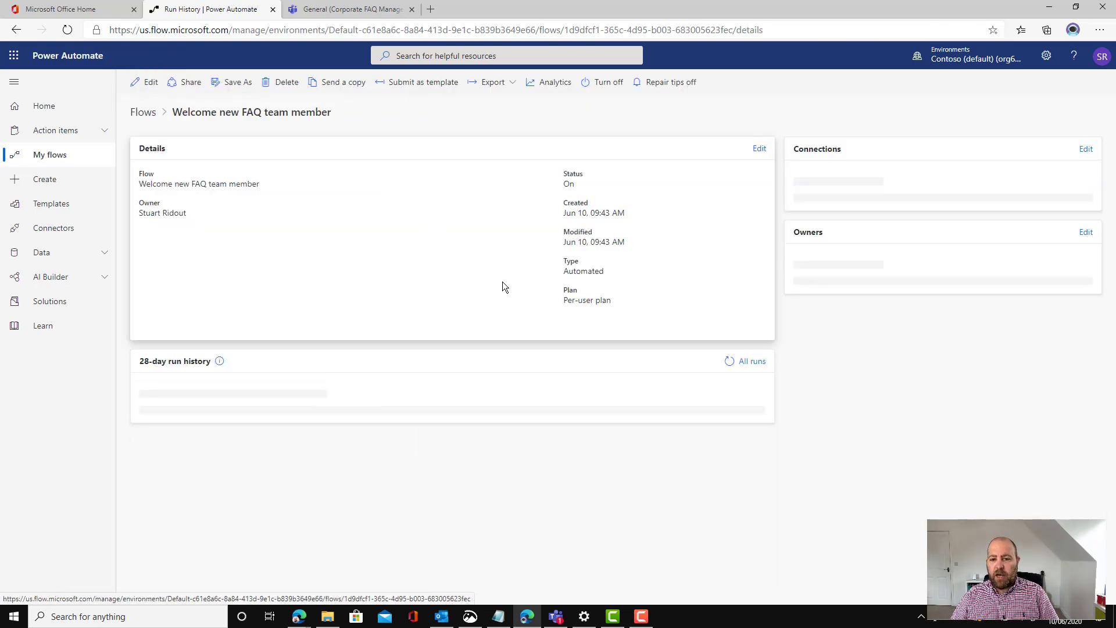
Expand the 'Welcome to the team!' post in the General channel to show its Top tips.
{"action": "left_click", "coordinate": [357, 8]}
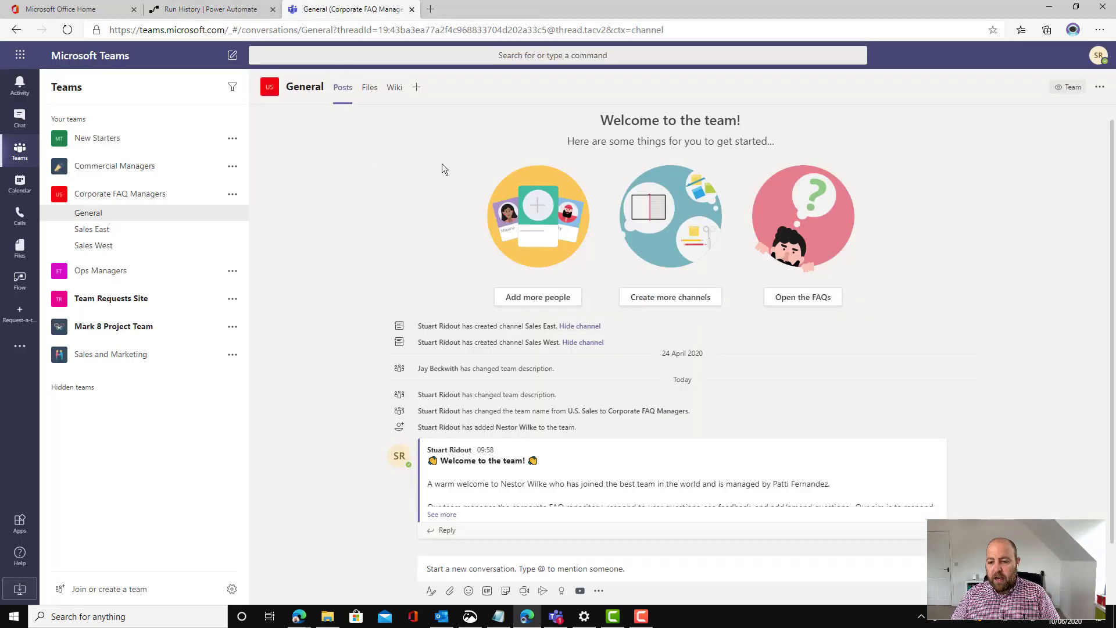
{"action": "mouse_move", "coordinate": [470, 471]}
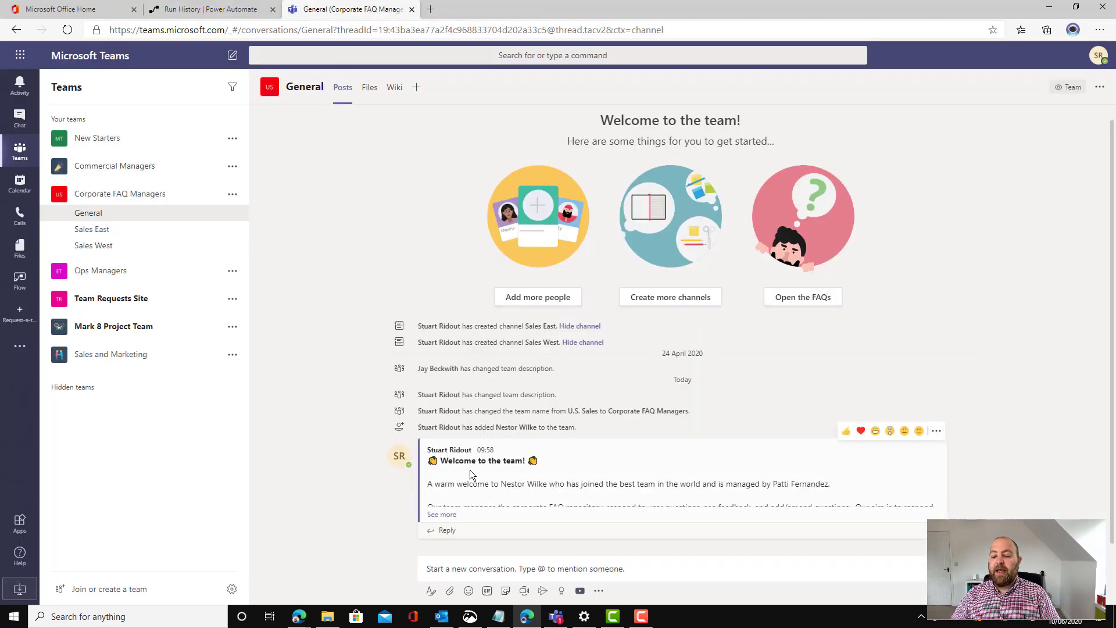
{"action": "left_click", "coordinate": [444, 515]}
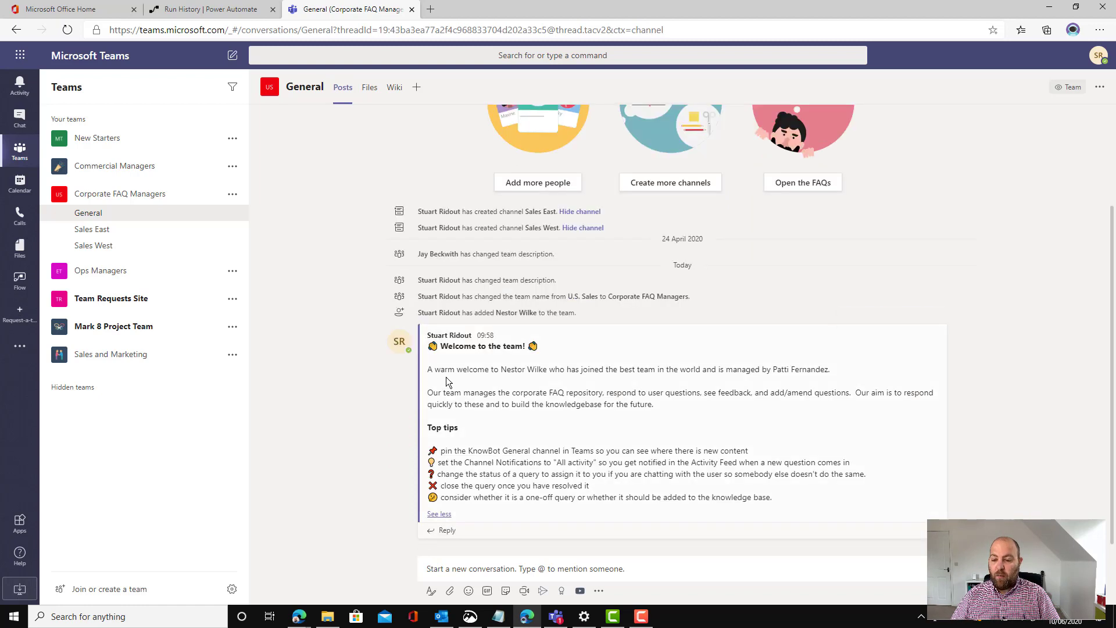
{"action": "mouse_move", "coordinate": [509, 366]}
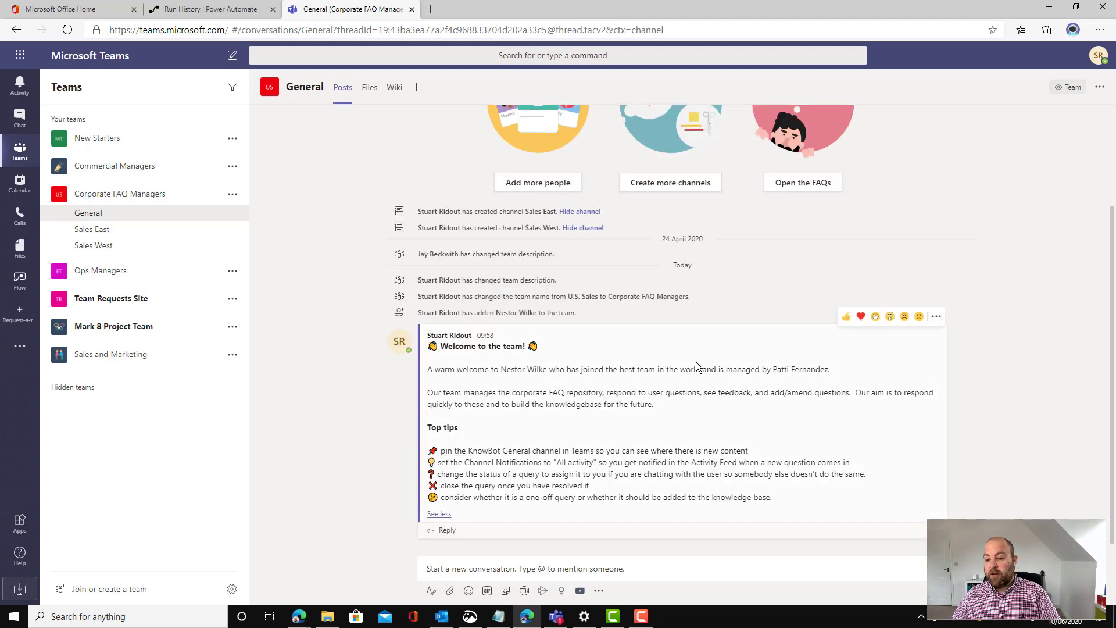